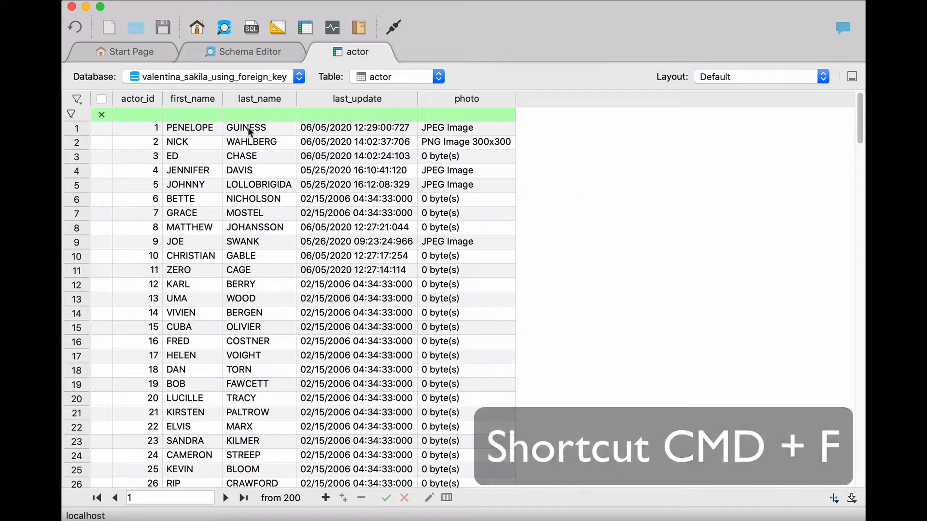
- Filter the actor records by actor_id 5 and switch the filter off again
{"action": "left_click", "coordinate": [149, 112]}
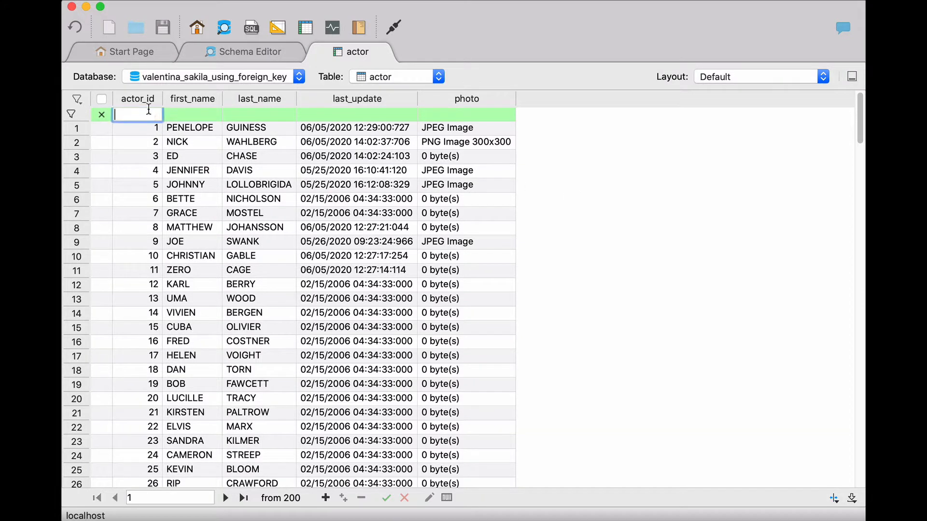
{"action": "type", "text": "5"}
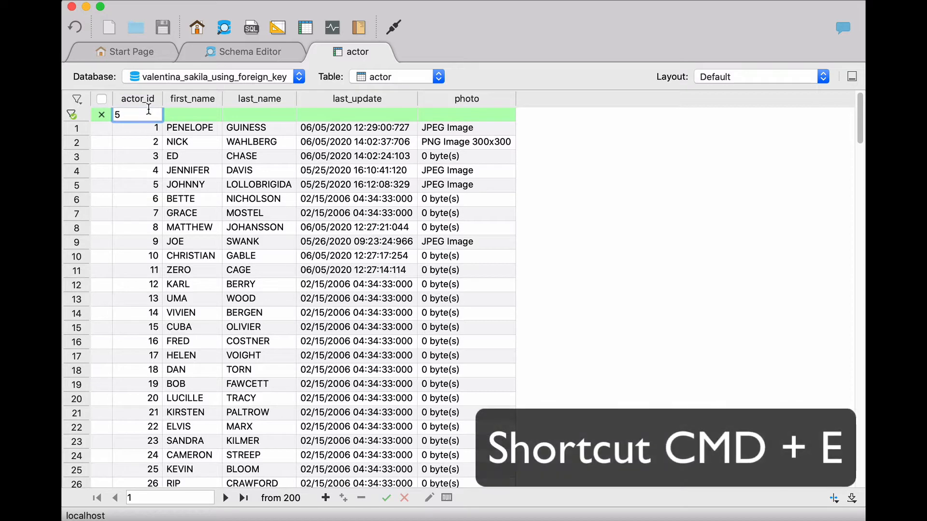
{"action": "key", "text": "super+e"}
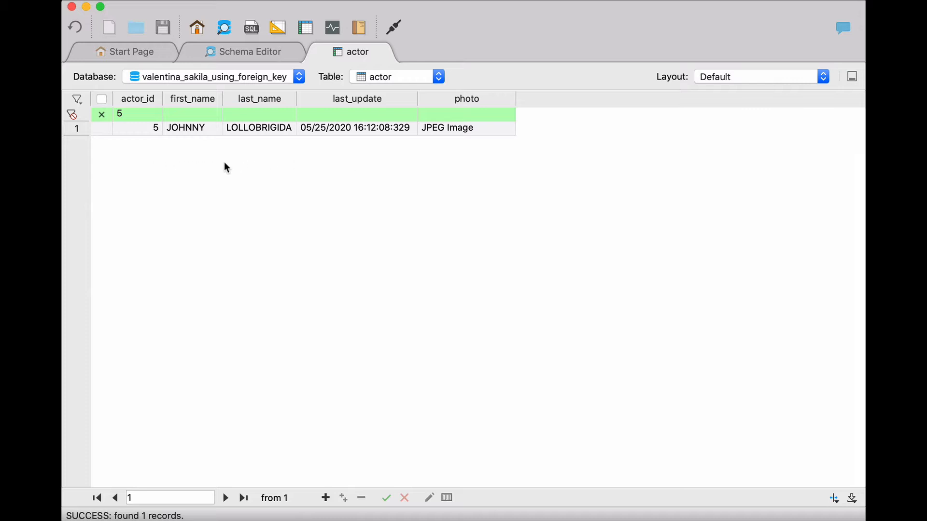
{"action": "mouse_move", "coordinate": [71, 116]}
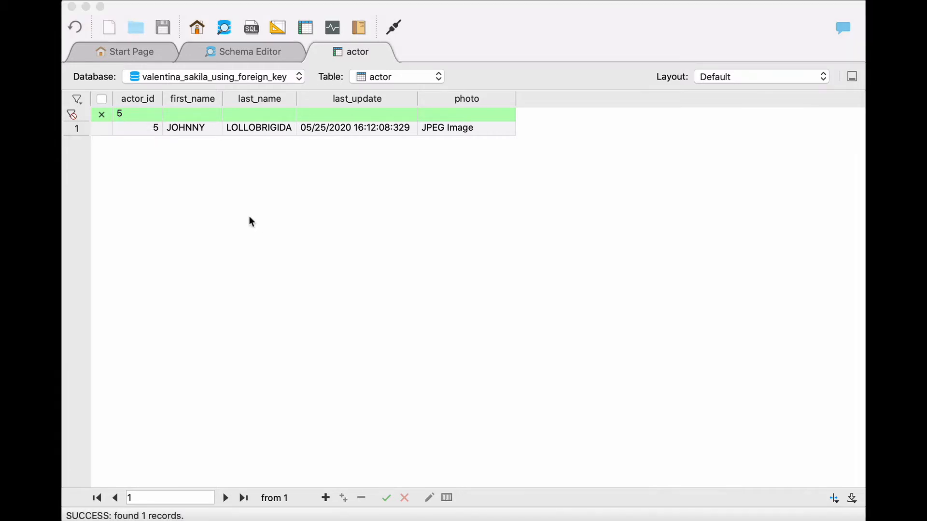
{"action": "left_click", "coordinate": [72, 114]}
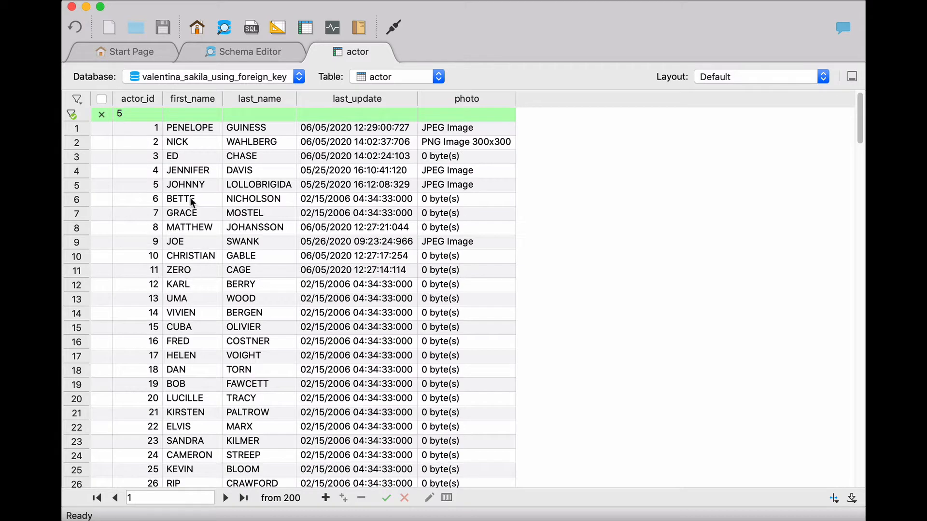
- Filter the records with the actor_id condition =5 and close the filter row
{"action": "double_click", "coordinate": [134, 112]}
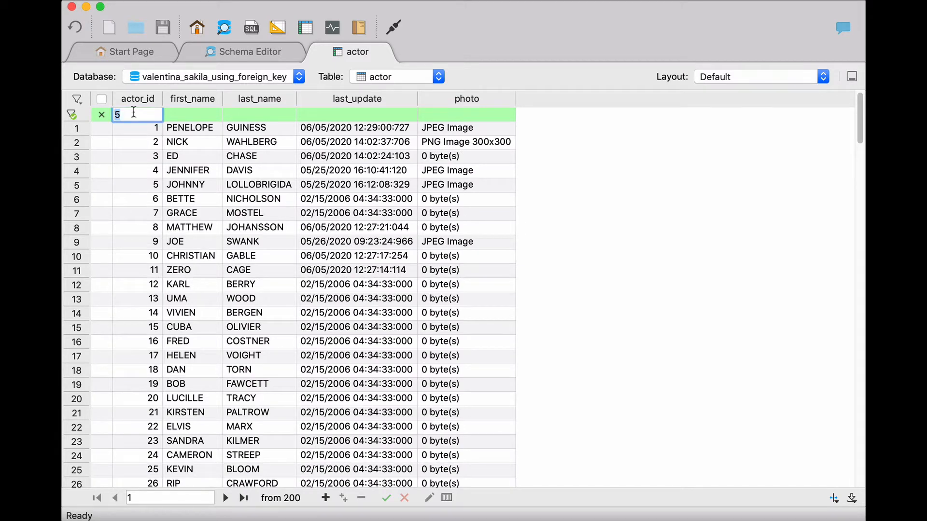
{"action": "key", "text": "Left"}
{"action": "type", "text": "="}
{"action": "left_click", "coordinate": [73, 115]}
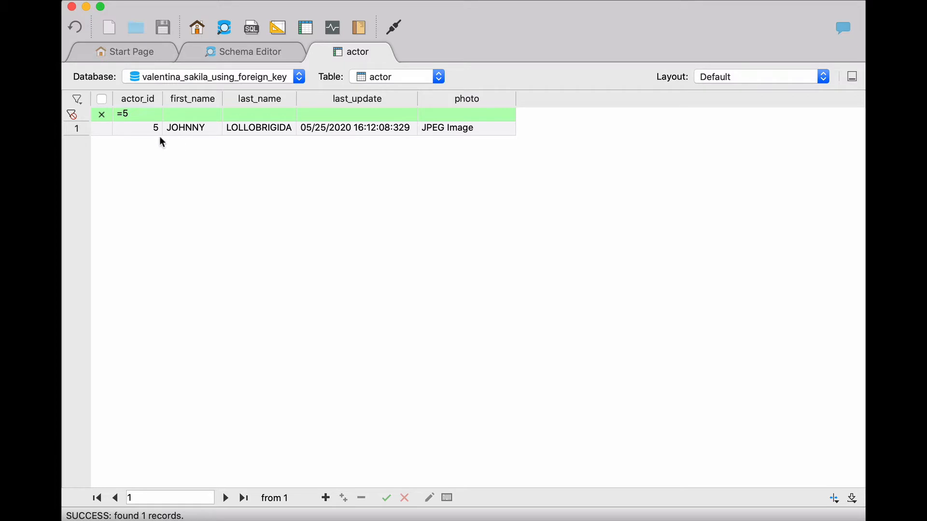
{"action": "left_click", "coordinate": [102, 116]}
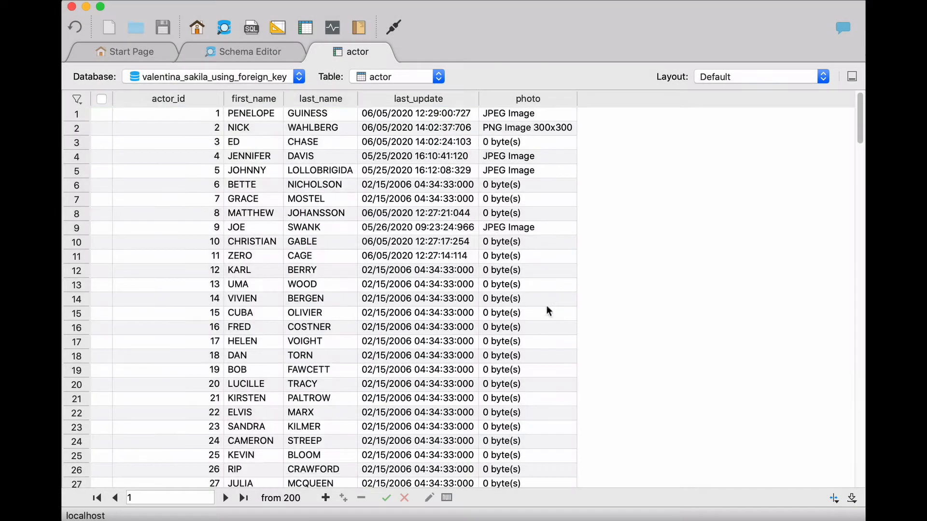
- Show the filter row and filter actor_id with >100
{"action": "key", "text": "super+f"}
{"action": "left_click", "coordinate": [197, 115]}
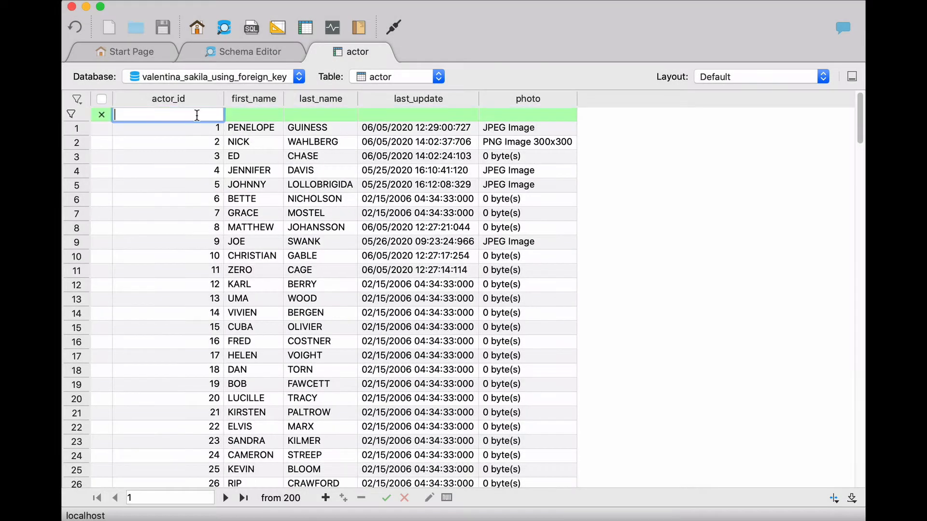
{"action": "type", "text": ">100"}
{"action": "key", "text": "Return"}
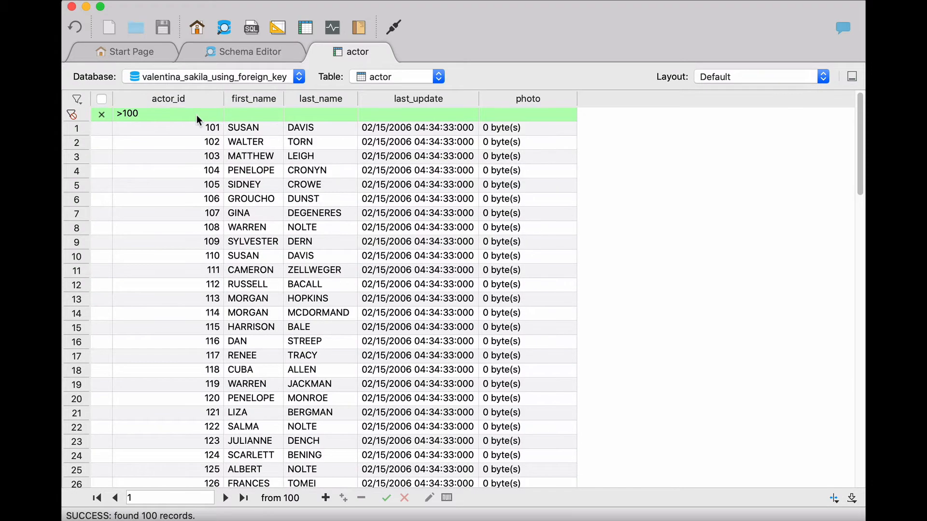
{"action": "left_click_drag", "start_coordinate": [856, 130], "coordinate": [795, 102]}
- Extend the actor_id filter to >100 and actor_id < 110 and apply it
{"action": "left_click", "coordinate": [192, 115]}
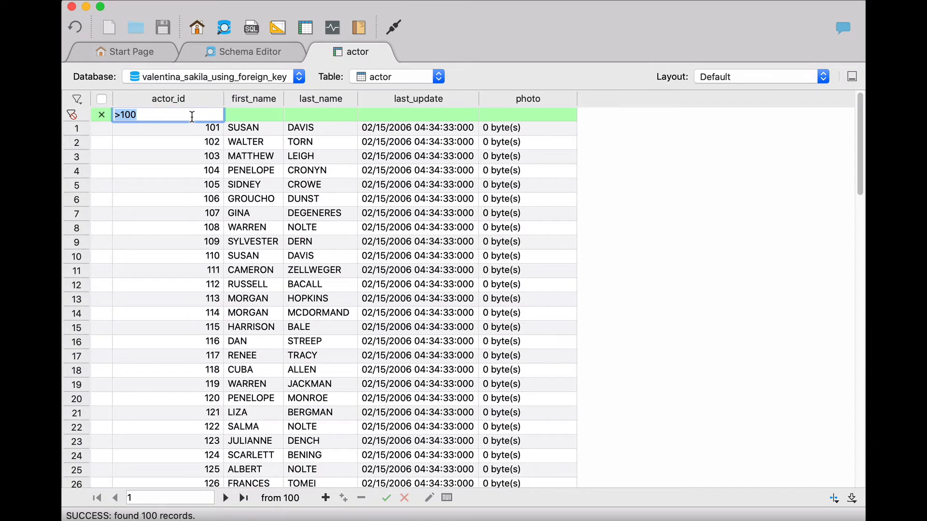
{"action": "type", "text": "and actor_id < 11"}
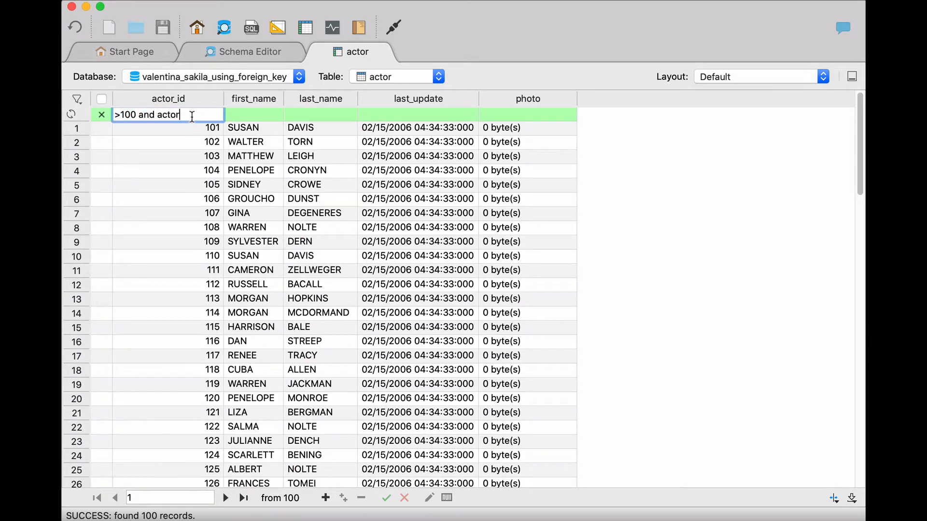
{"action": "type", "text": "0"}
{"action": "left_click", "coordinate": [192, 115]}
{"action": "key", "text": "Return"}
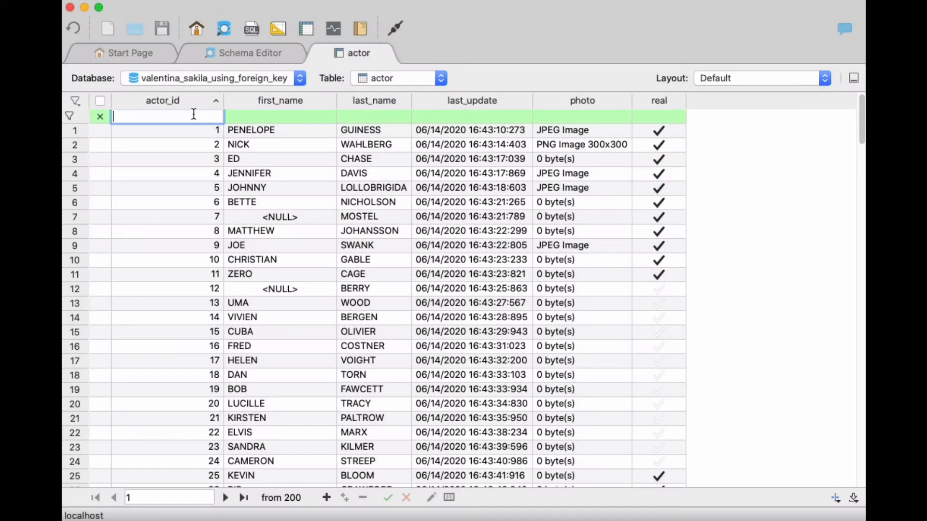
- Filter actor_id with >= 10 and $ <= 20, and rewrite the condition as $ >= 10 and $ <= 20
{"action": "type", "text": ">= 10 and $ <= 20"}
{"action": "key", "text": "Return"}
{"action": "left_click", "coordinate": [181, 117]}
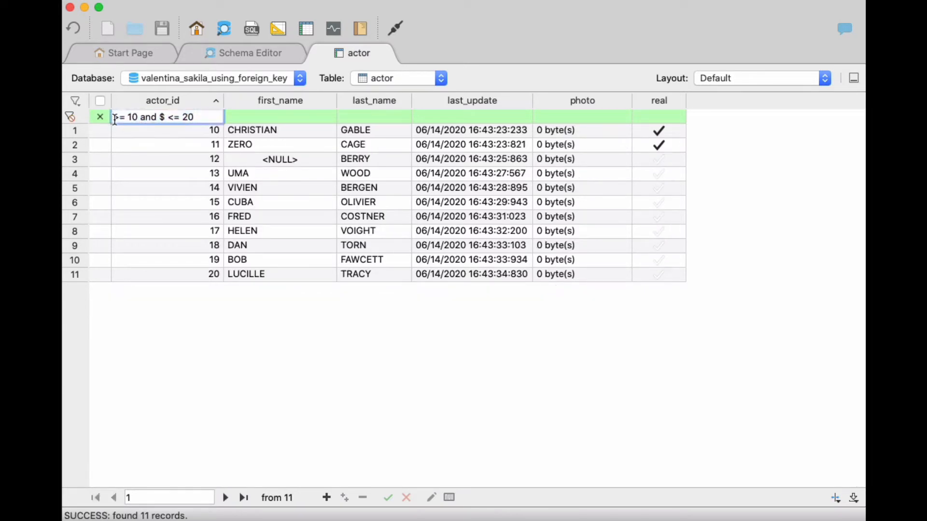
{"action": "type", "text": "$"}
{"action": "key", "text": "Return"}
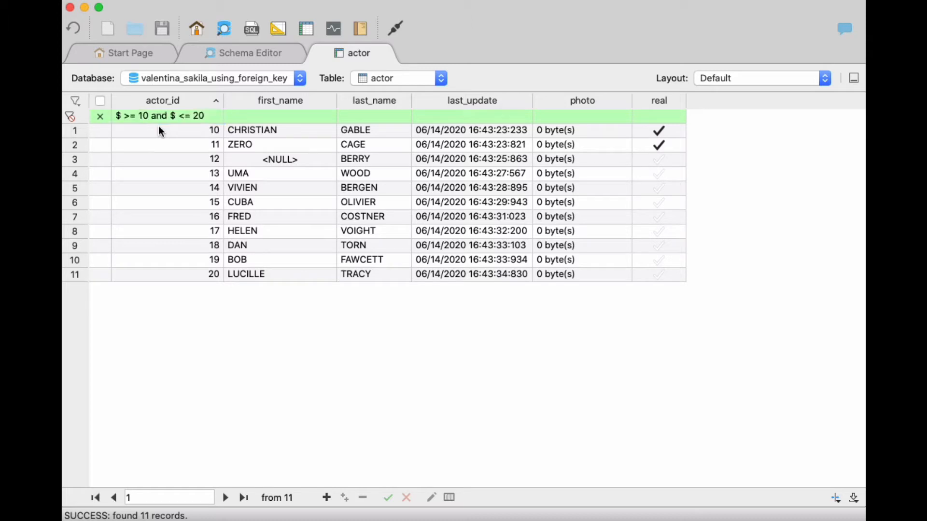
- Set the upper limit of the actor_id range to 25 and reapply the filter
{"action": "left_click", "coordinate": [202, 117]}
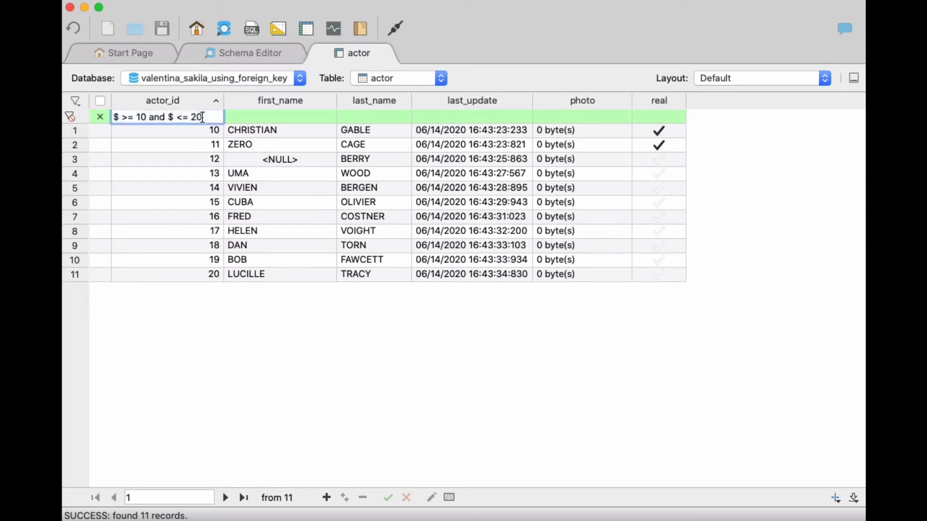
{"action": "key", "text": "BackSpace"}
{"action": "type", "text": "5"}
{"action": "key", "text": "Return"}
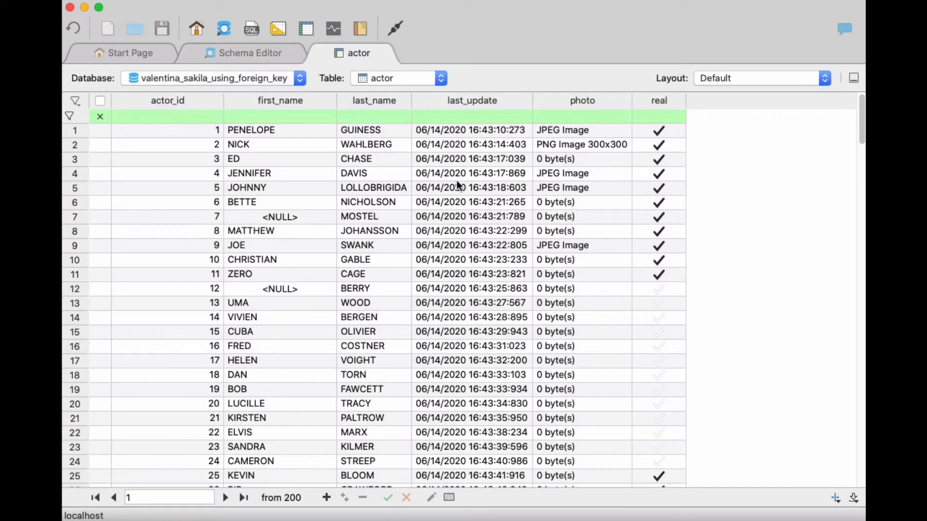
- Filter the records with the actor_id condition BETWEEN 10 AND 20
{"action": "left_click", "coordinate": [201, 119]}
{"action": "type", "text": "BETWEEN"}
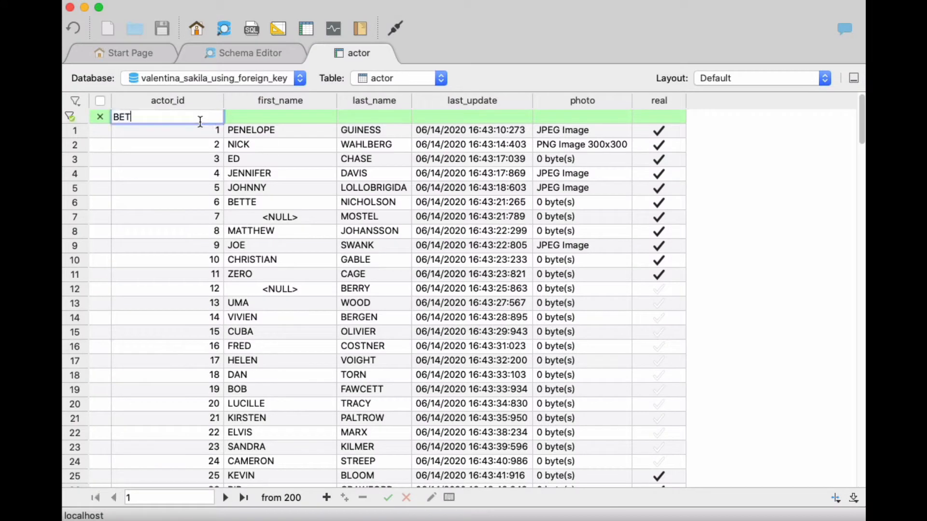
{"action": "type", "text": " 10 AND 20"}
{"action": "key", "text": "Return"}
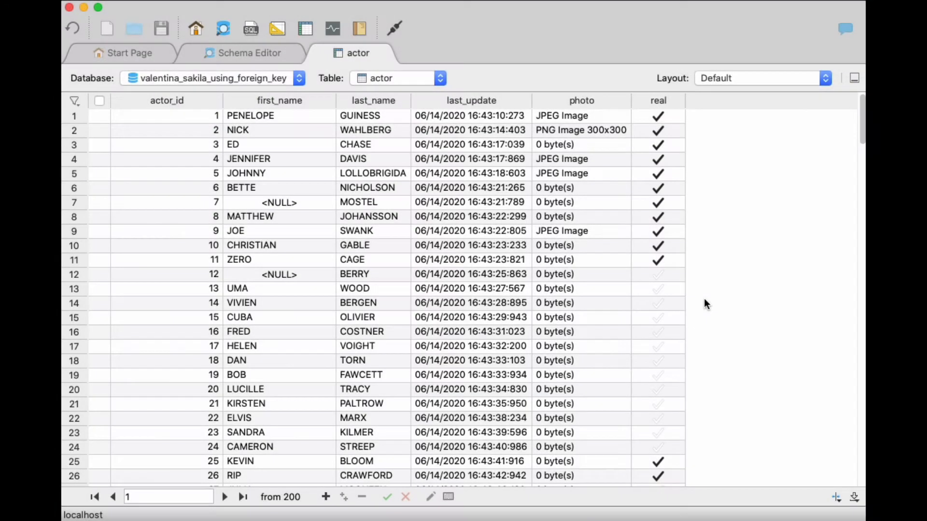
- Show the filter row, filter first_name by the text NN, and clear the filter
{"action": "key", "text": "super+f"}
{"action": "left_click", "coordinate": [265, 114]}
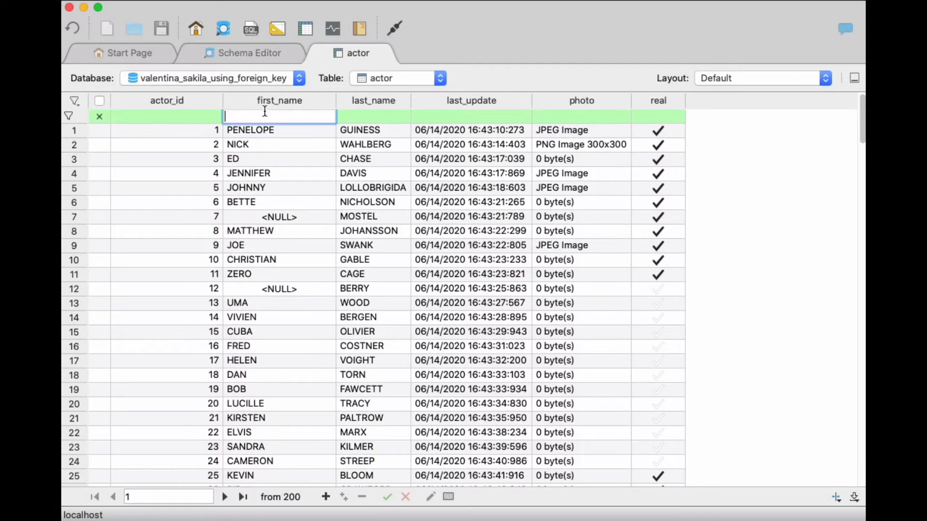
{"action": "type", "text": "NN"}
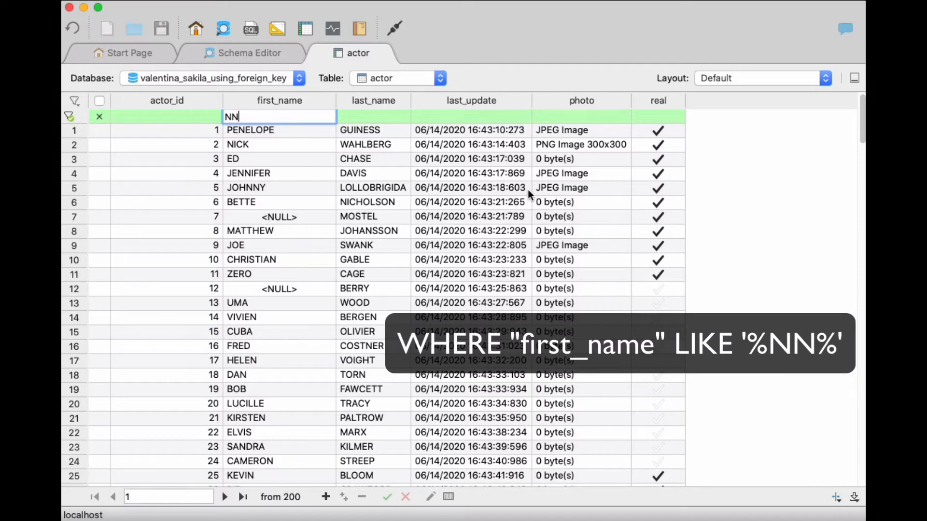
{"action": "key", "text": "Return"}
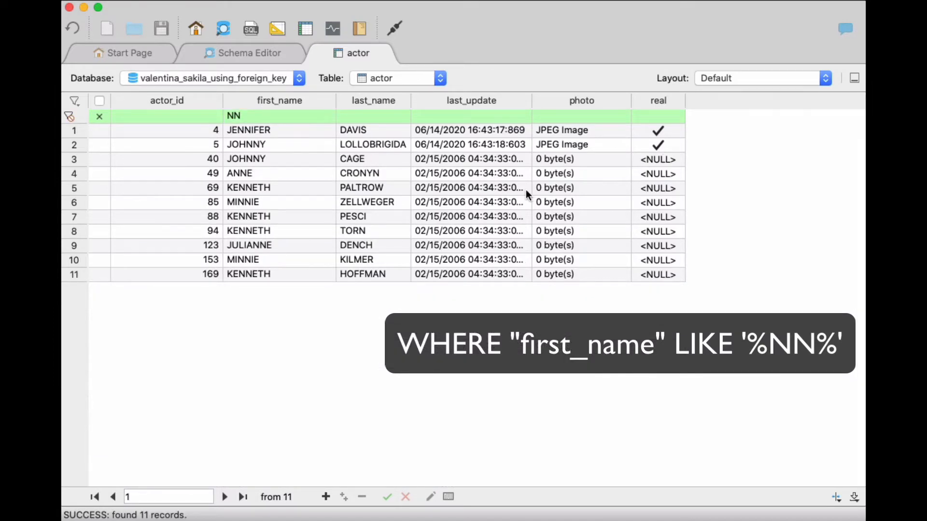
{"action": "left_click", "coordinate": [100, 115]}
- Filter the records with the last_name condition LIKE '%RRY'
{"action": "left_click", "coordinate": [364, 118]}
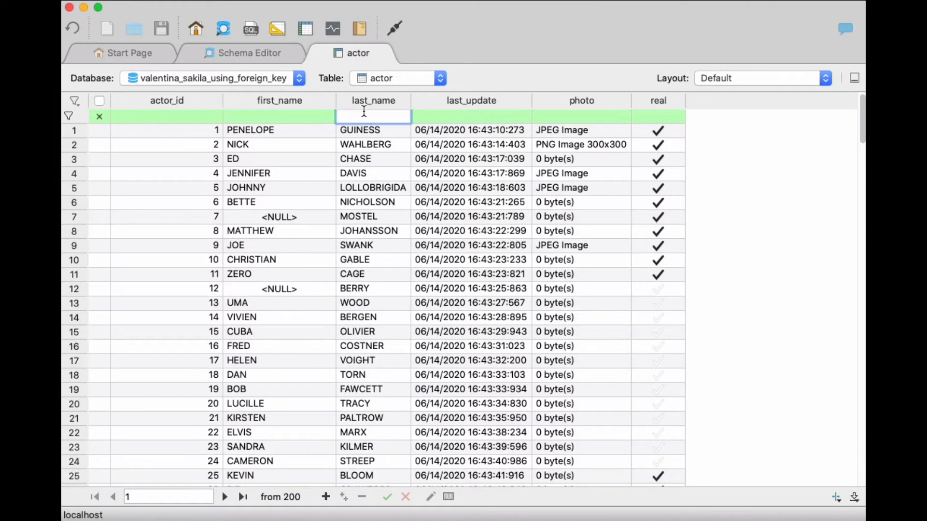
{"action": "type", "text": "LIKE '%RRY'"}
{"action": "key", "text": "Return"}
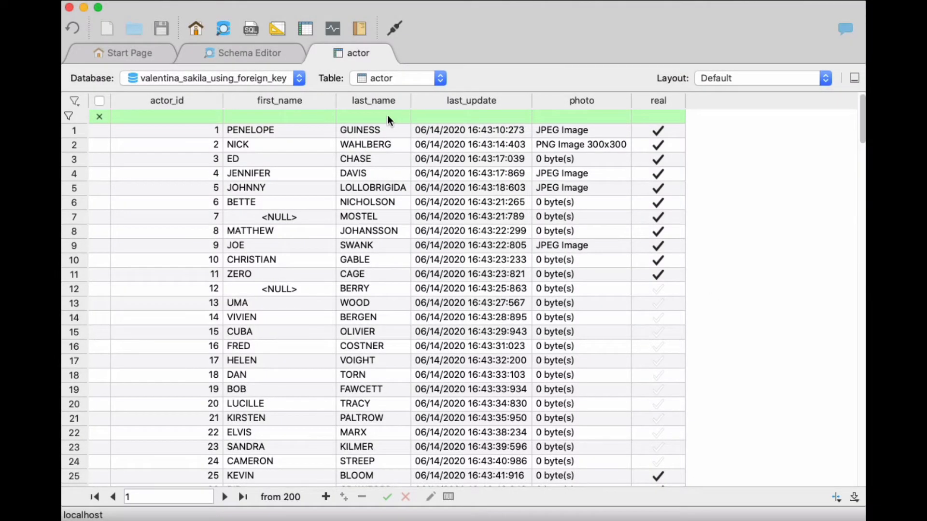
- Filter the records with the last_name condition $ < 'C'
{"action": "left_click", "coordinate": [388, 116]}
{"action": "type", "text": "$ "}
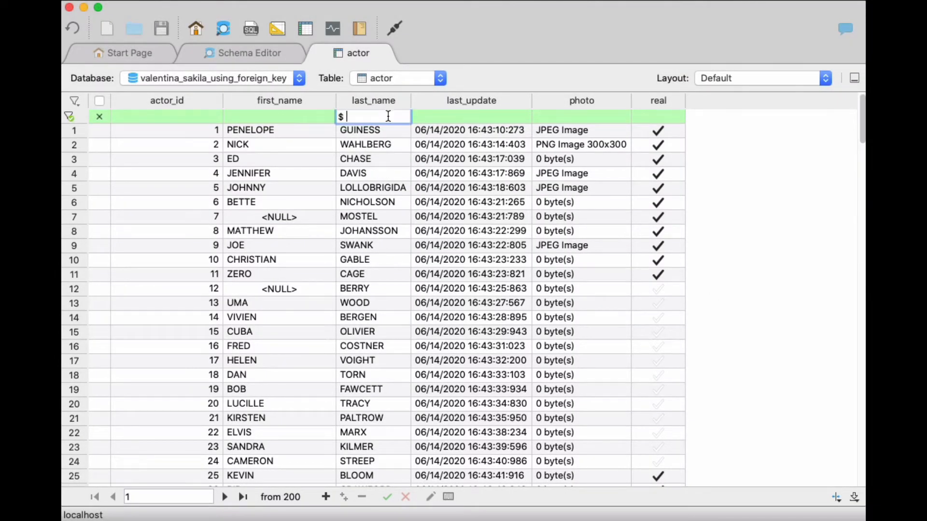
{"action": "type", "text": "< 'C'"}
{"action": "key", "text": "Return"}
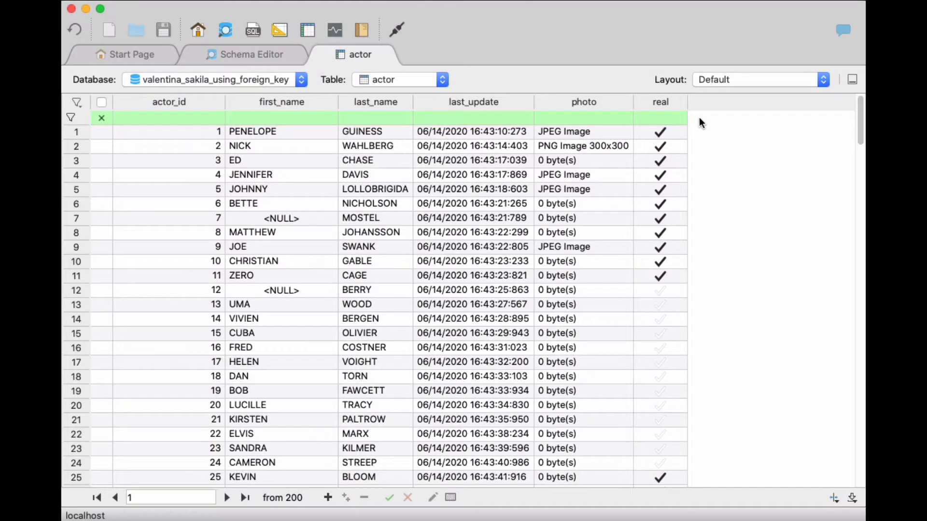
- Filter the real column by 1, and replace the condition with FALSE
{"action": "left_click", "coordinate": [661, 118]}
{"action": "type", "text": "1"}
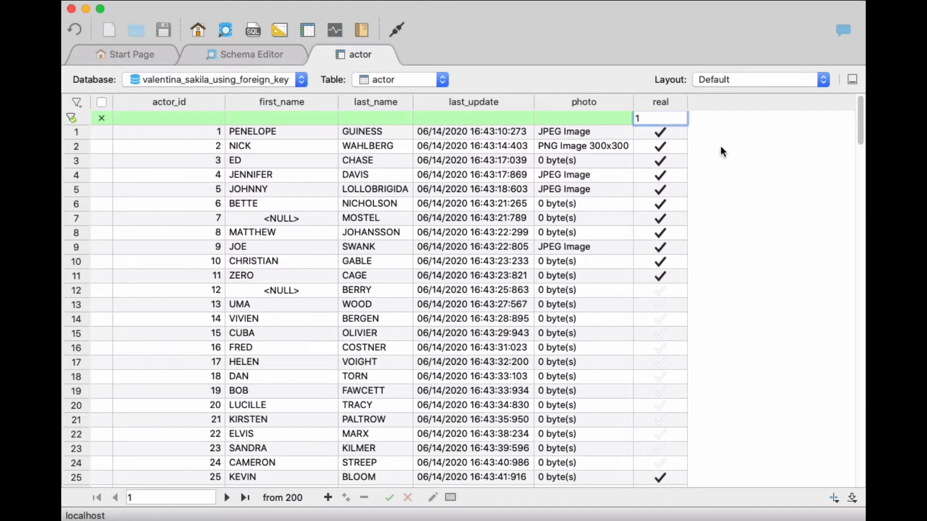
{"action": "key", "text": "Return"}
{"action": "left_click", "coordinate": [667, 118]}
{"action": "type", "text": "FALSE"}
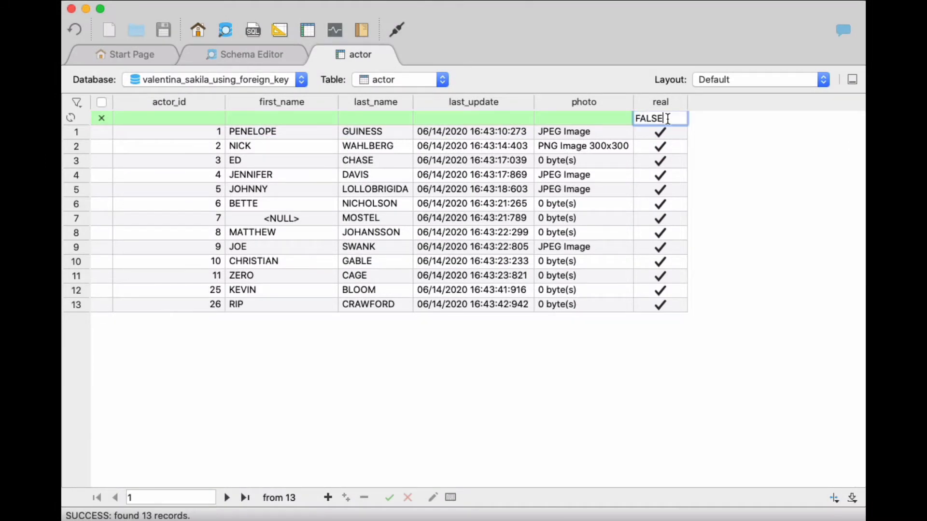
{"action": "key", "text": "Return"}
- Filter the real column by TRUE, and replace the condition with 0
{"action": "left_click", "coordinate": [674, 122]}
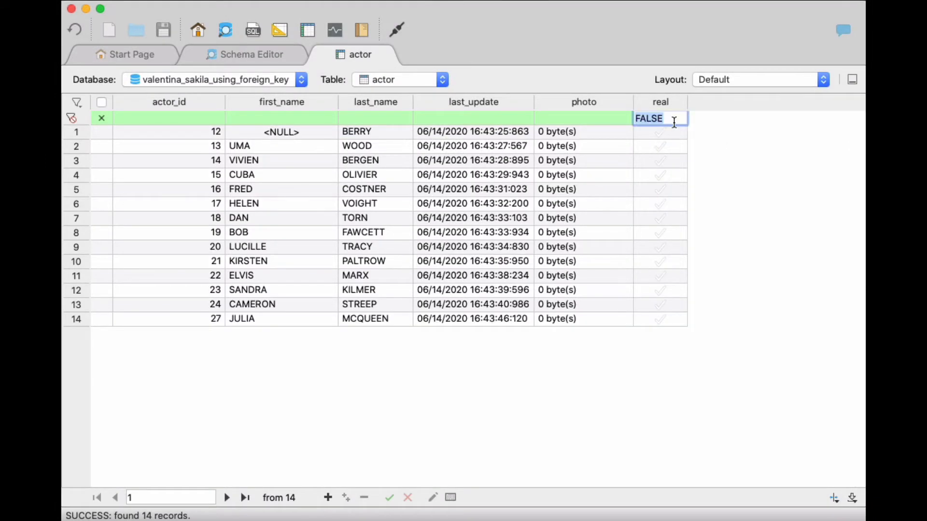
{"action": "type", "text": "TRUE"}
{"action": "key", "text": "Return"}
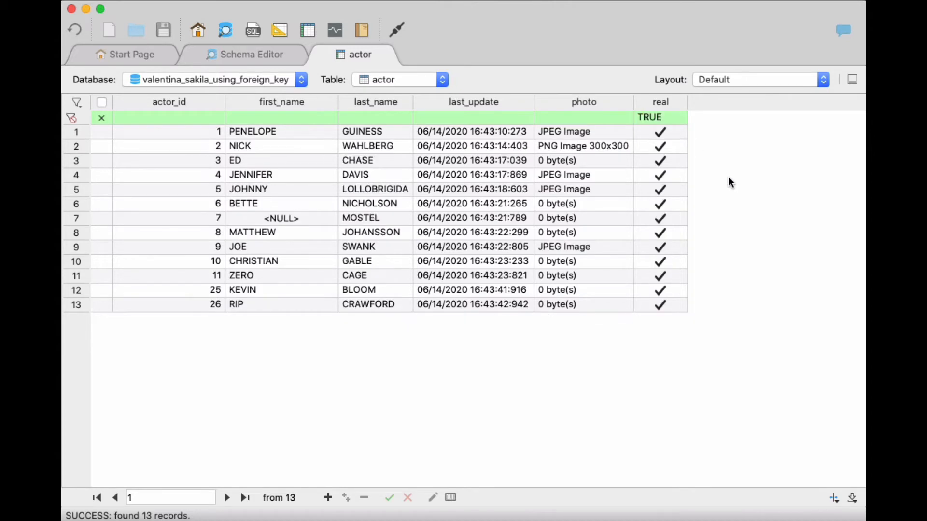
{"action": "left_click", "coordinate": [658, 121]}
{"action": "type", "text": "0"}
{"action": "key", "text": "Return"}
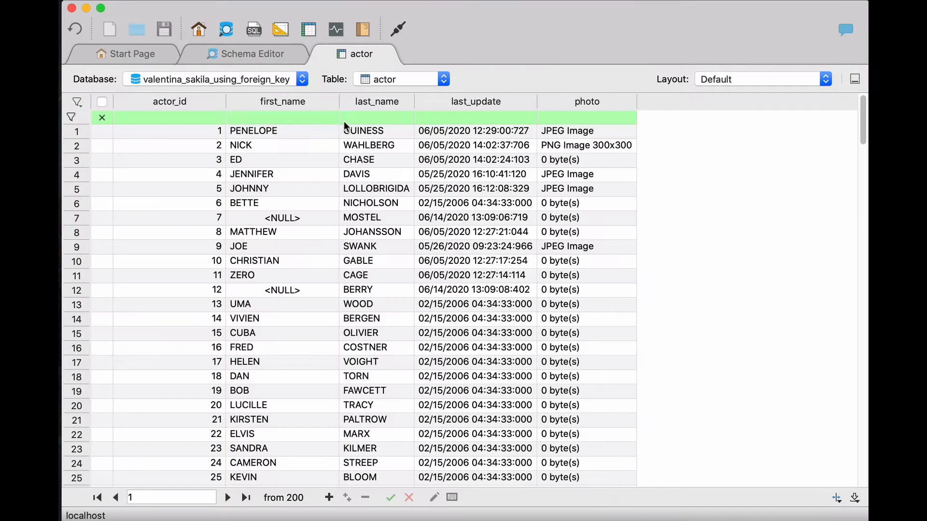
- Filter the records with the first_name condition IS NULL
{"action": "left_click", "coordinate": [305, 113]}
{"action": "type", "text": "IS NULL"}
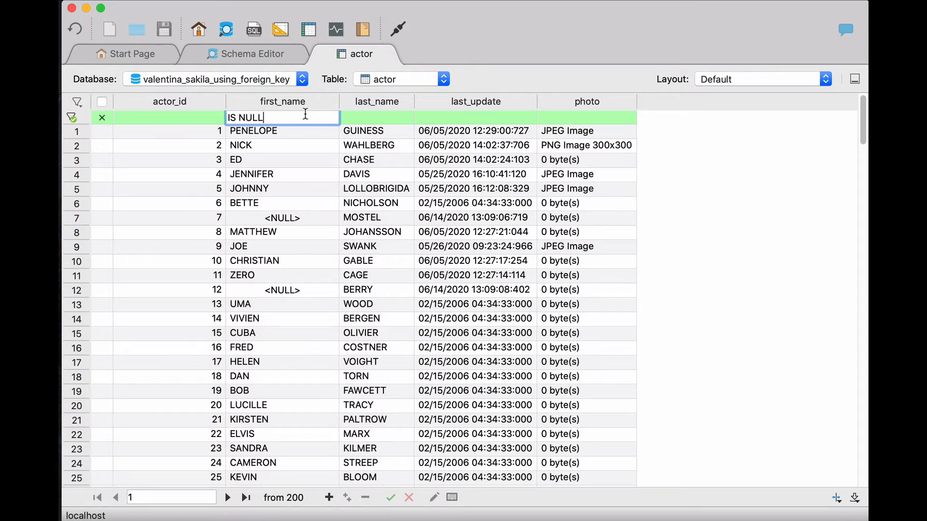
{"action": "key", "text": "Return"}
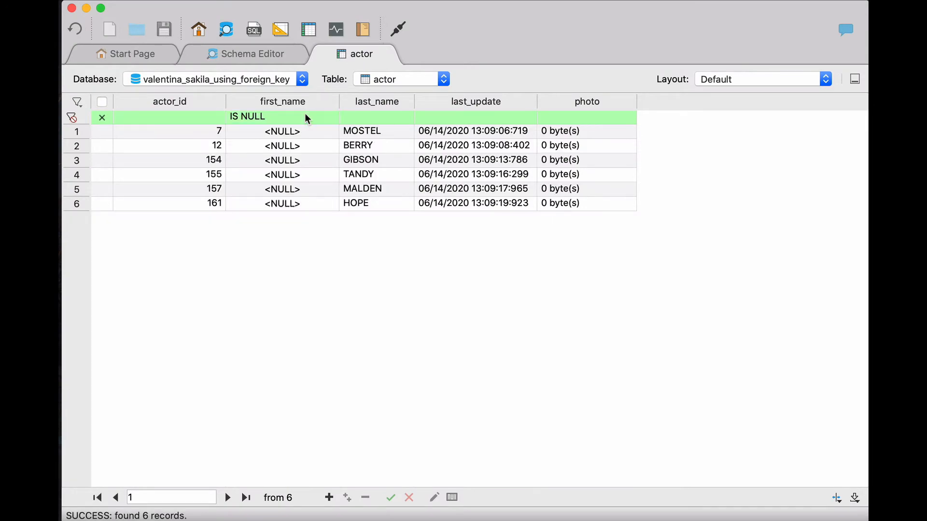
- Change the first_name condition to IS NOT NULL and look through the filtered records
{"action": "left_click", "coordinate": [305, 114]}
{"action": "left_click", "coordinate": [242, 119]}
{"action": "type", "text": "NOT"}
{"action": "key", "text": "Return"}
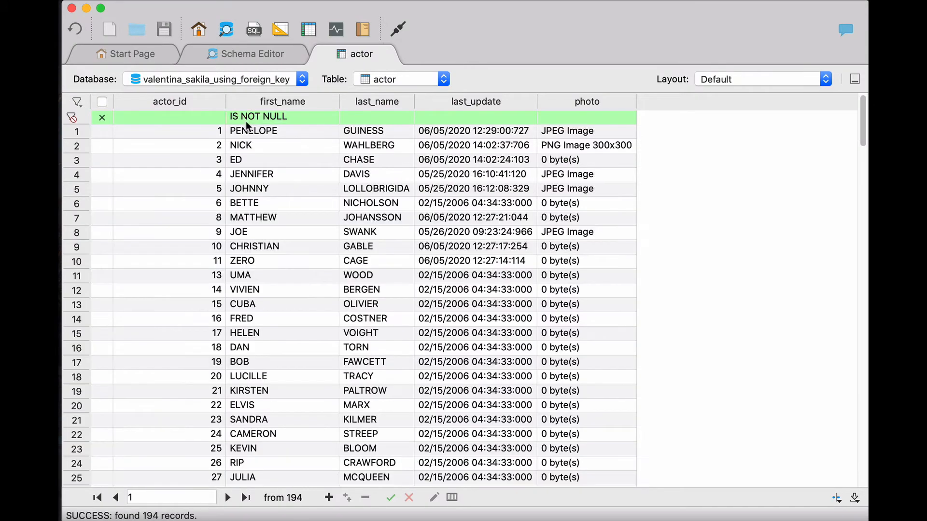
{"action": "left_click_drag", "start_coordinate": [863, 140], "coordinate": [863, 480]}
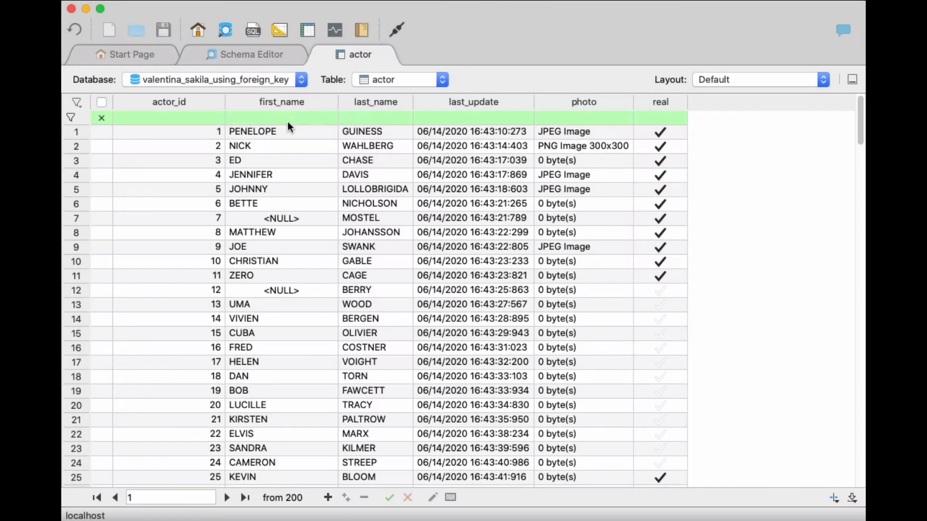
- Filter the records by first_name = last_name, and change the condition to > last_name
{"action": "type", "text": "= last_name"}
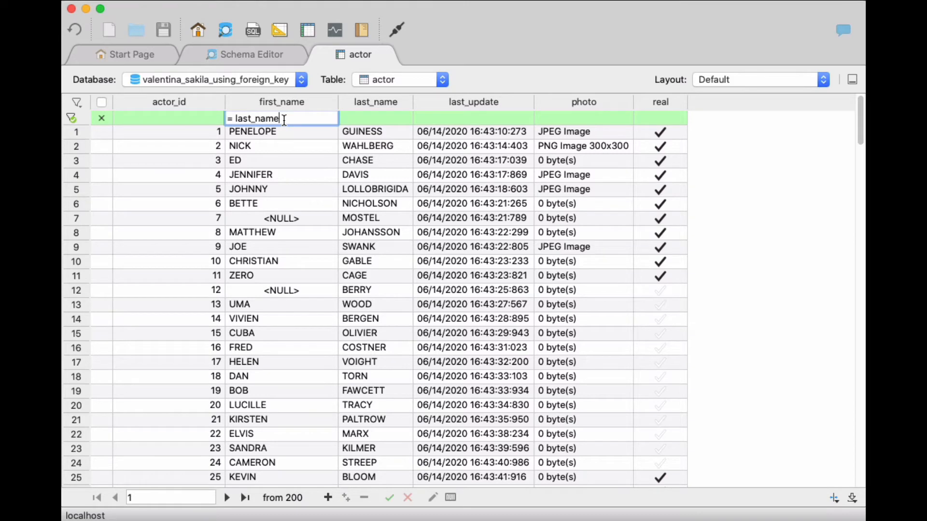
{"action": "key", "text": "Return"}
{"action": "double_click", "coordinate": [284, 119]}
{"action": "left_click", "coordinate": [235, 118]}
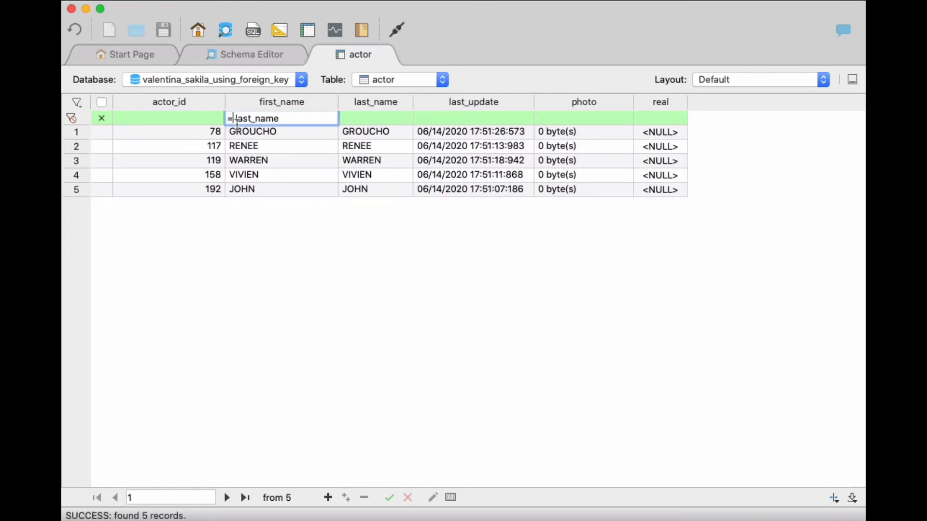
{"action": "key", "text": "BackSpace"}
{"action": "type", "text": ">"}
{"action": "key", "text": "Return"}
- Change the comparison operator in the first_name condition to <= and apply the filter
{"action": "double_click", "coordinate": [239, 125]}
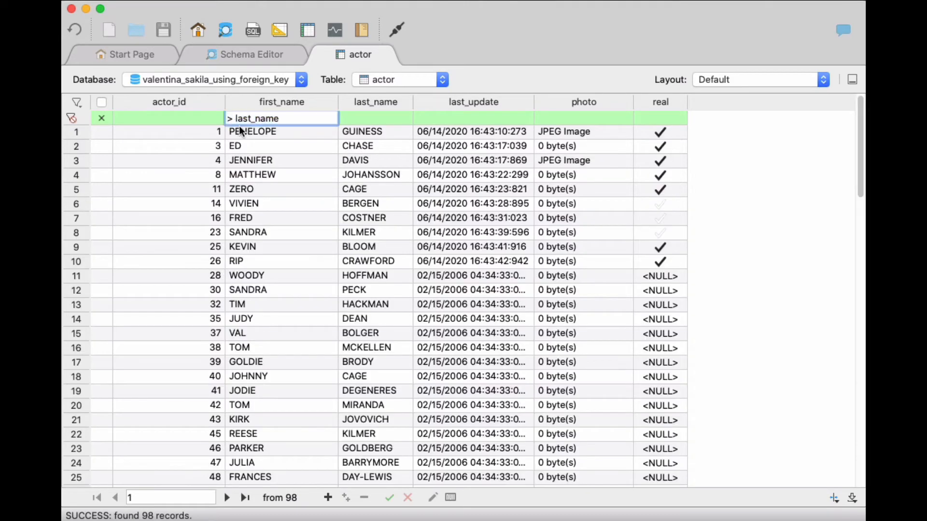
{"action": "key", "text": "BackSpace"}
{"action": "type", "text": "$ <="}
{"action": "key", "text": "Return"}
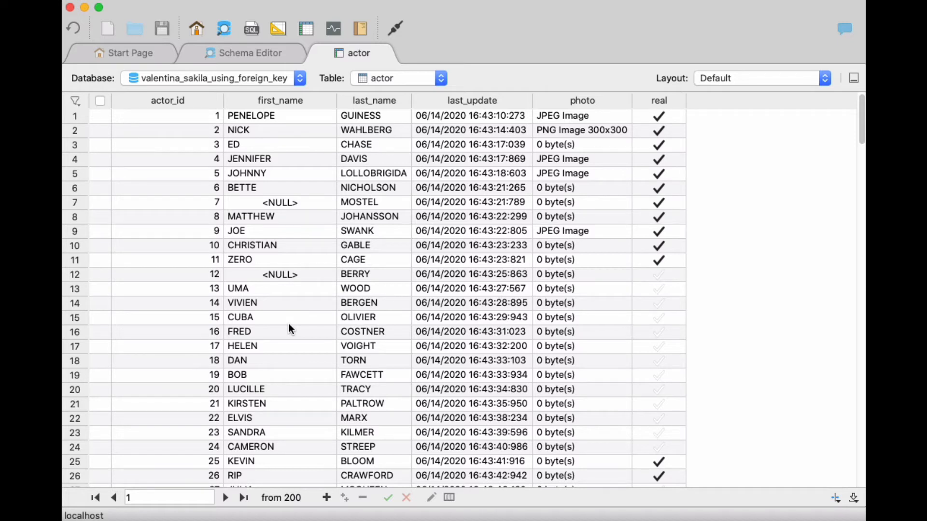
- Add and execute a filter row with the first_name cell value CUBA, and filter directly by that same cell value
{"action": "right_click", "coordinate": [253, 317]}
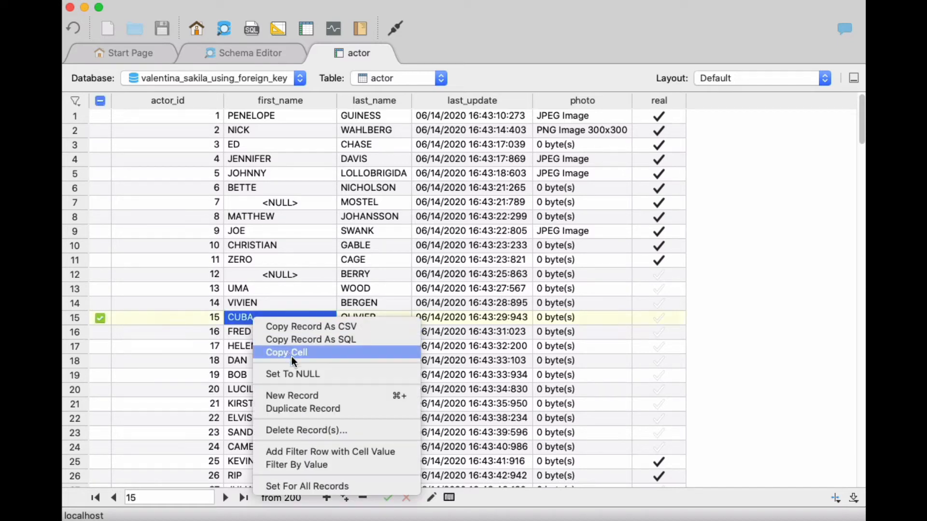
{"action": "left_click", "coordinate": [342, 452]}
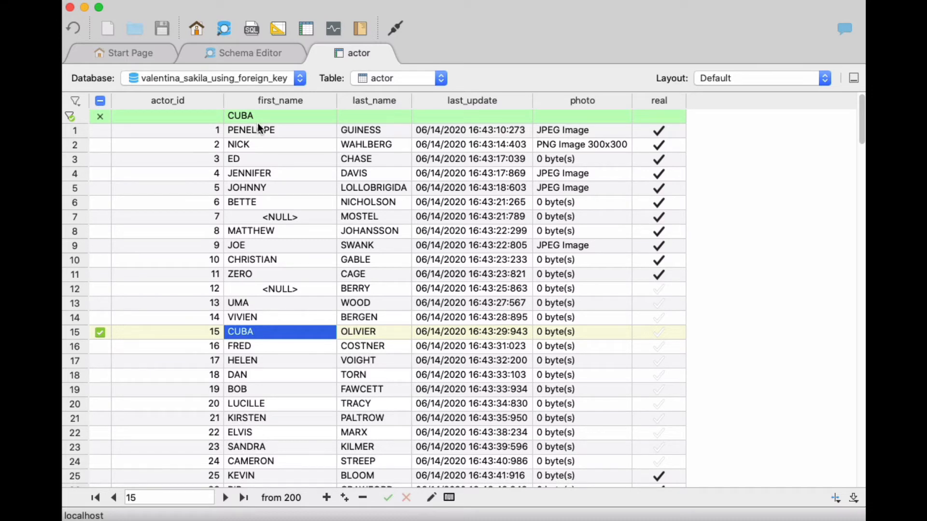
{"action": "left_click", "coordinate": [70, 118]}
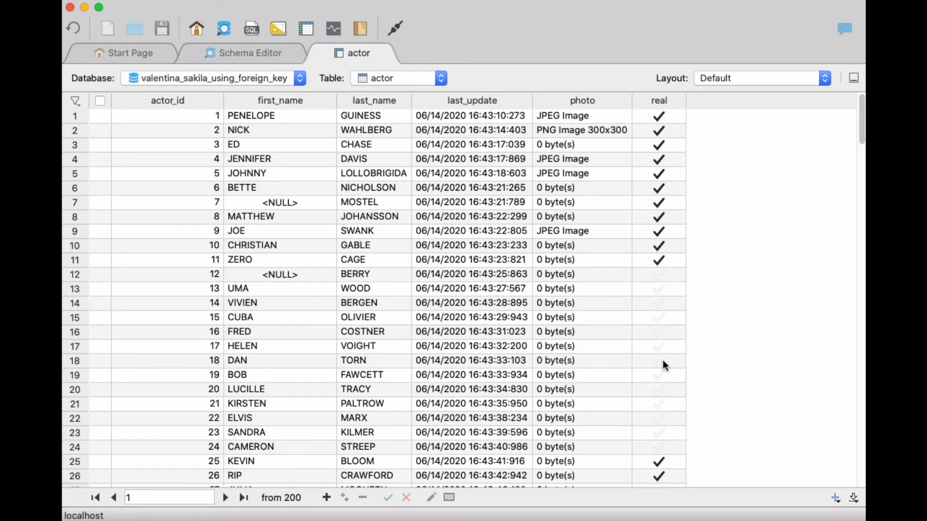
{"action": "right_click", "coordinate": [298, 317]}
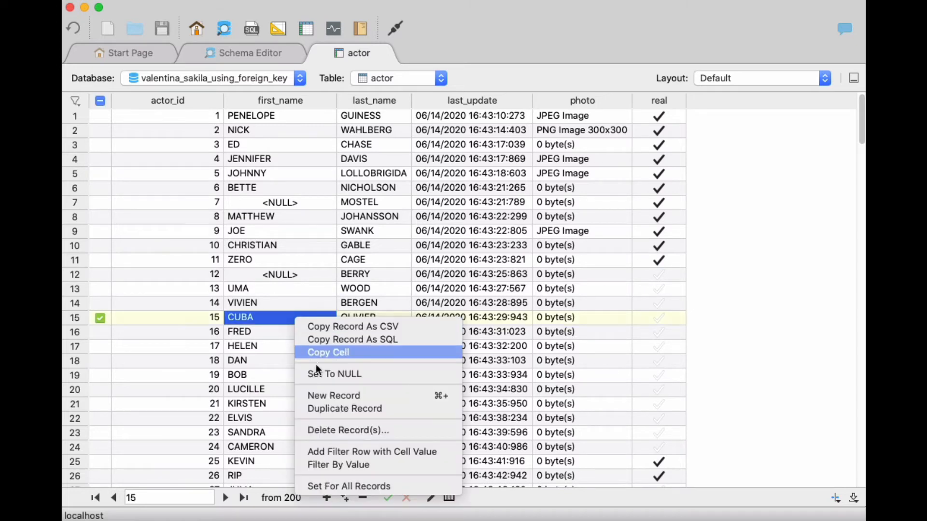
{"action": "left_click", "coordinate": [380, 465]}
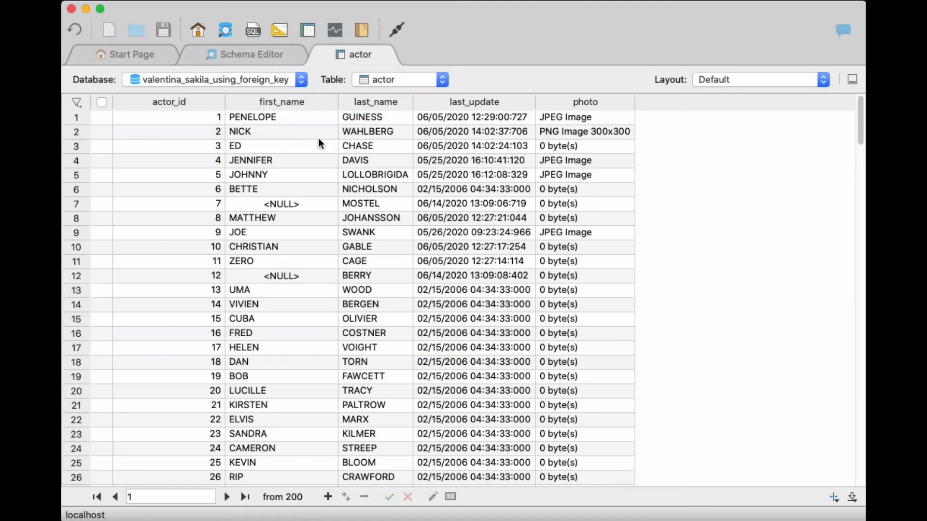
- Filter the records with first_name IS NOT NULL combined with last_name %NN% in the same filter row
{"action": "left_click", "coordinate": [259, 120]}
{"action": "type", "text": "IS NOT NULL"}
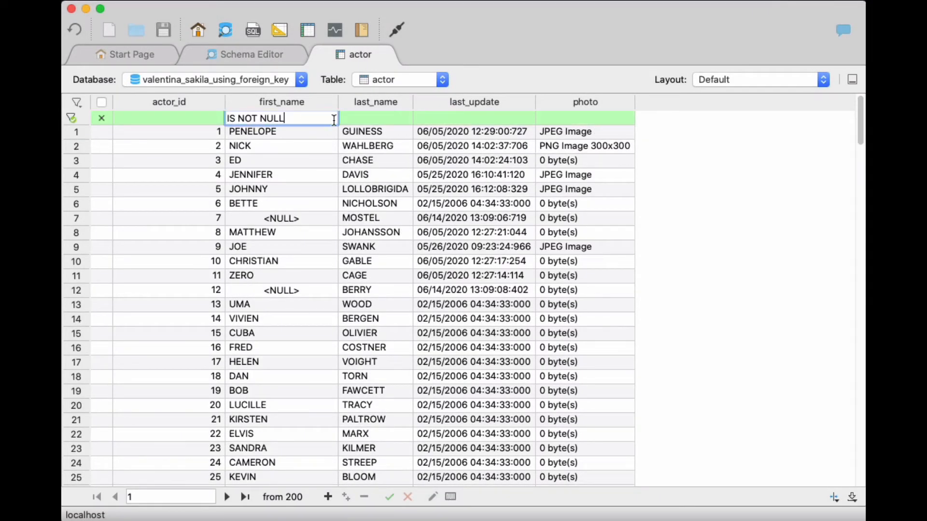
{"action": "left_click", "coordinate": [368, 119]}
{"action": "type", "text": "%%"}
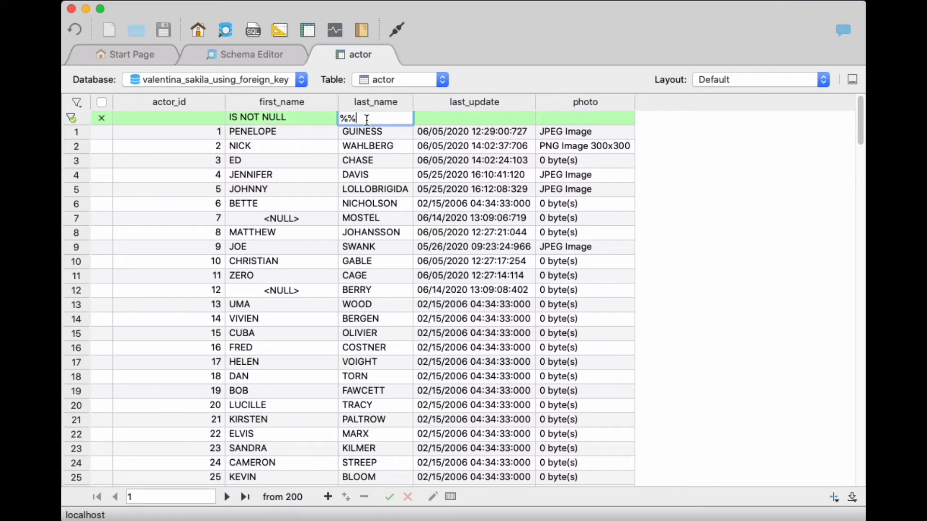
{"action": "key", "text": "Left"}
{"action": "type", "text": "NN"}
{"action": "key", "text": "Return"}
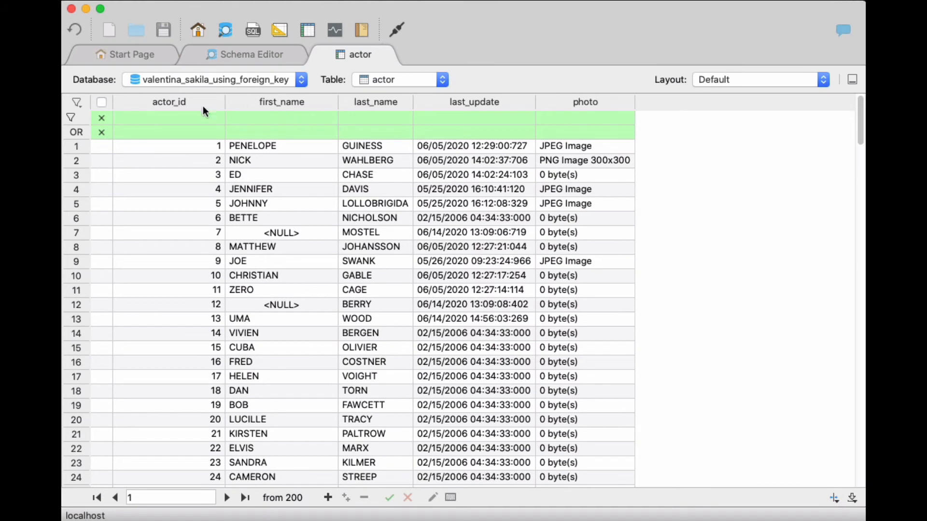
- Filter the records using two OR rows, actor_id < 20 in the first and first_name IS NULL in the second
{"action": "left_click", "coordinate": [177, 119]}
{"action": "type", "text": "< 20"}
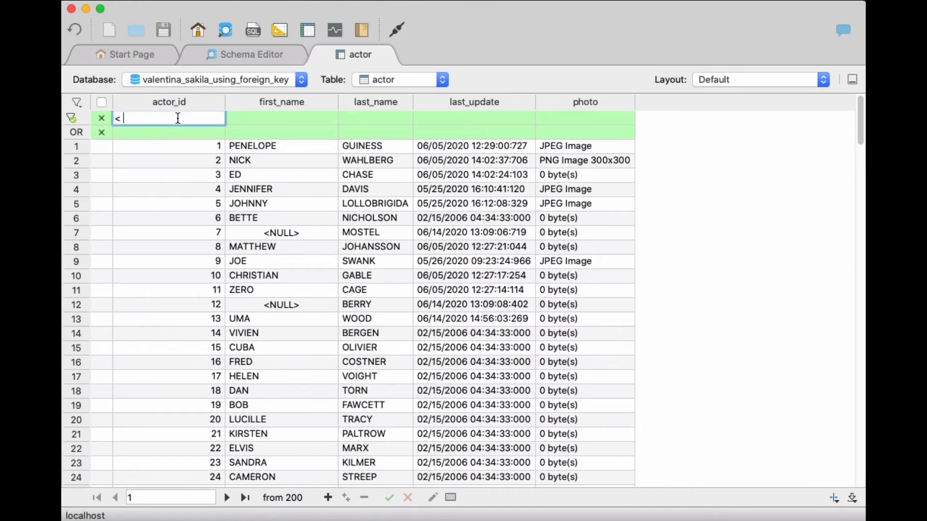
{"action": "left_click", "coordinate": [243, 133]}
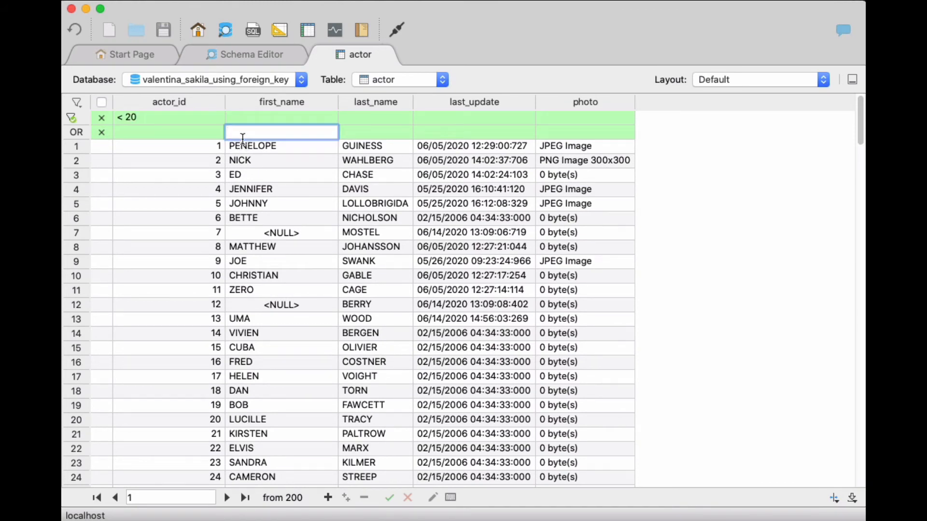
{"action": "type", "text": "IS NULL"}
{"action": "key", "text": "Return"}
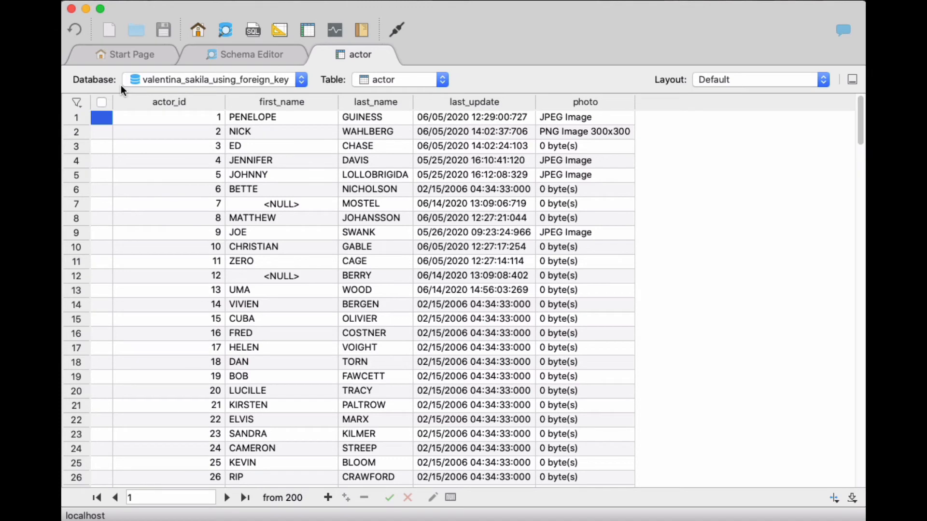
- Add a 'Where' row and filter by actor_id > 50 and actor_id < 70 OR first_name IS NULL
{"action": "left_click", "coordinate": [77, 102]}
{"action": "left_click", "coordinate": [111, 146]}
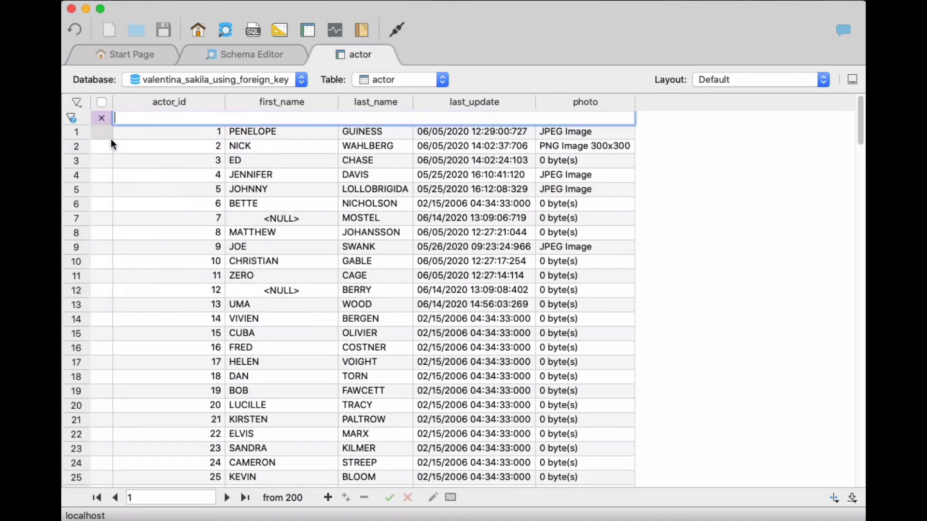
{"action": "type", "text": "actor_id > 50 and"}
{"action": "type", "text": "act"}
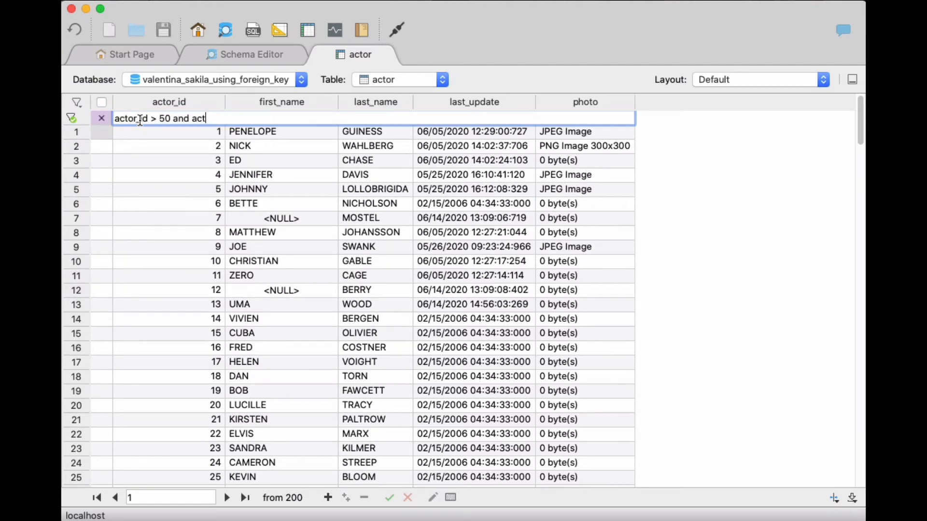
{"action": "type", "text": "or_id < 70 OR first_name IS NULL"}
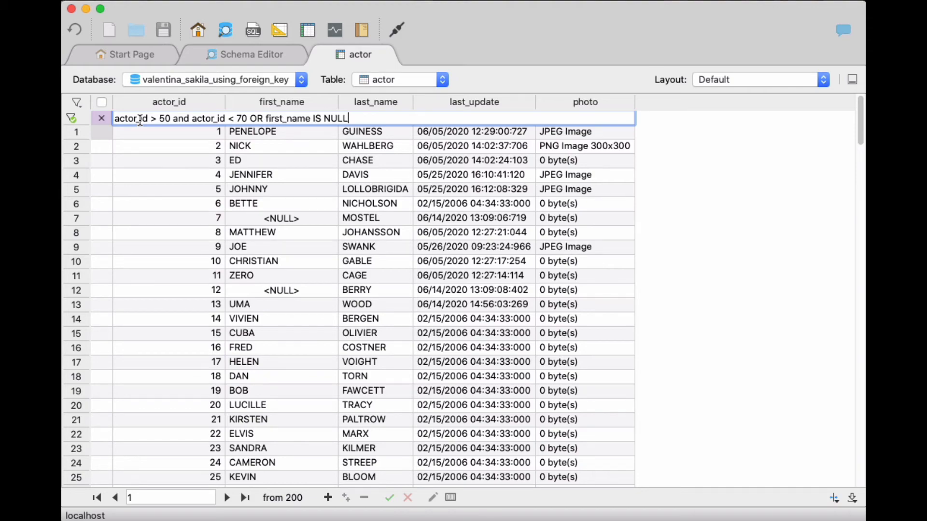
{"action": "key", "text": "Return"}
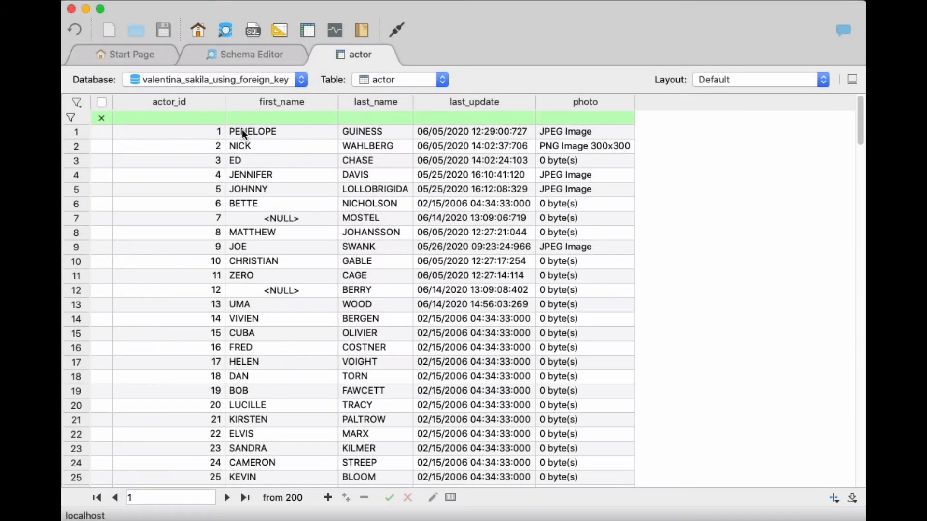
- Filter the actor_id column by < 20, and replace the condition with > 50
{"action": "left_click", "coordinate": [202, 120]}
{"action": "type", "text": "< 20"}
{"action": "key", "text": "Return"}
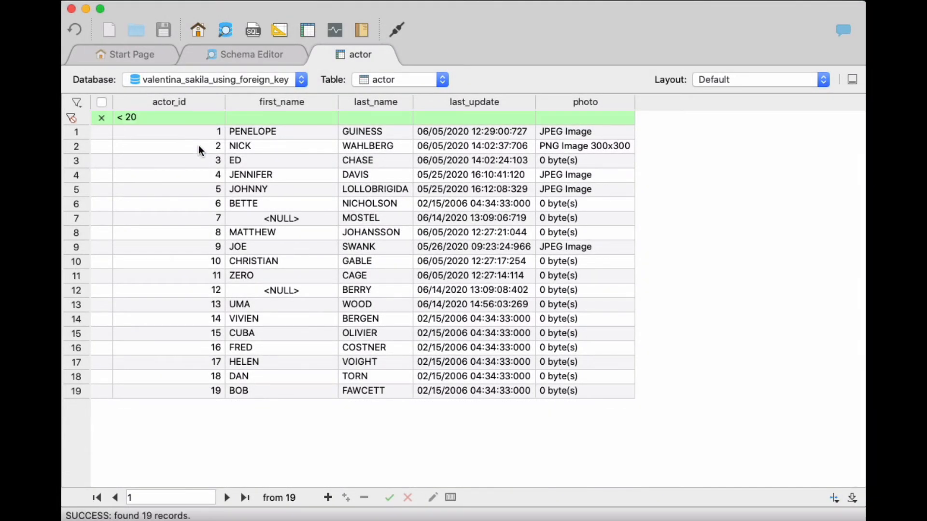
{"action": "left_click", "coordinate": [152, 120]}
{"action": "key", "text": "BackSpace"}
{"action": "type", "text": "> 50"}
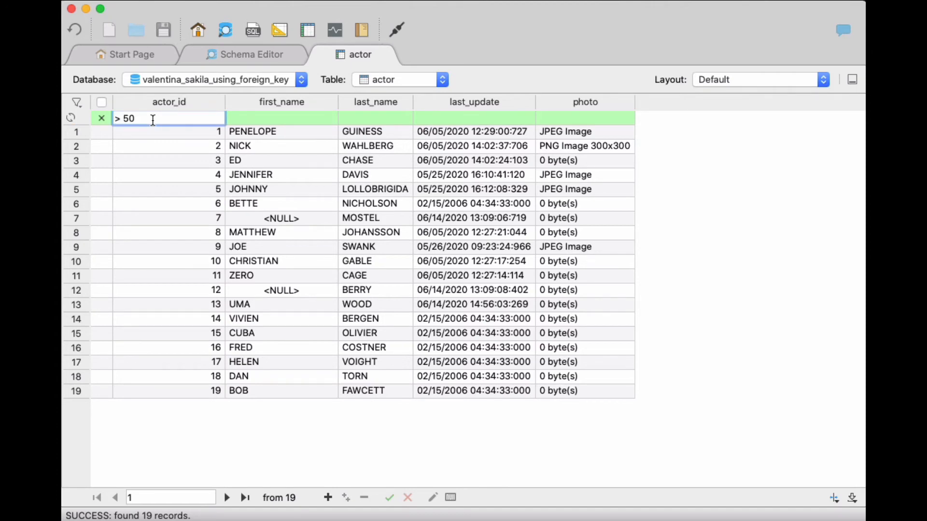
{"action": "key", "text": "Return"}
- Reload the recent filter "actor_id" < 20 and apply it to the records
{"action": "left_click", "coordinate": [77, 102]}
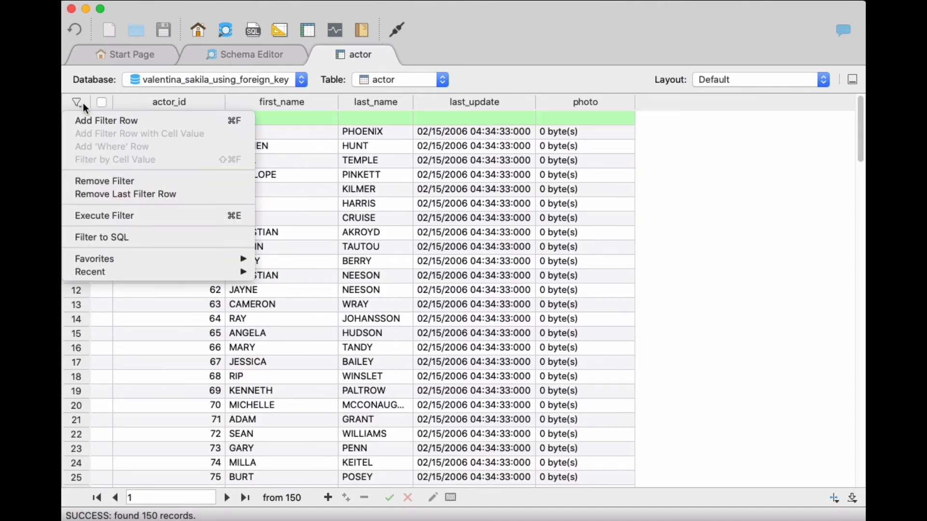
{"action": "mouse_move", "coordinate": [221, 272]}
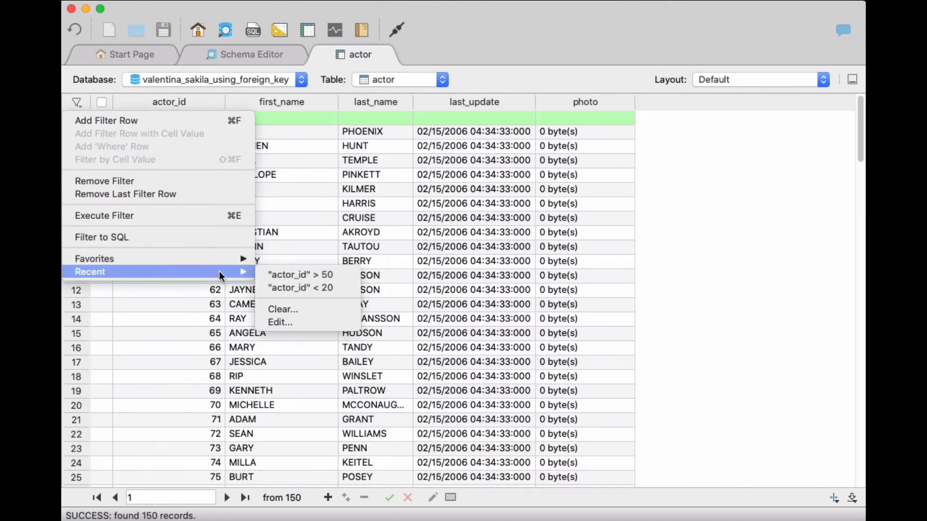
{"action": "left_click", "coordinate": [303, 288]}
{"action": "left_click", "coordinate": [141, 123]}
{"action": "key", "text": "Return"}
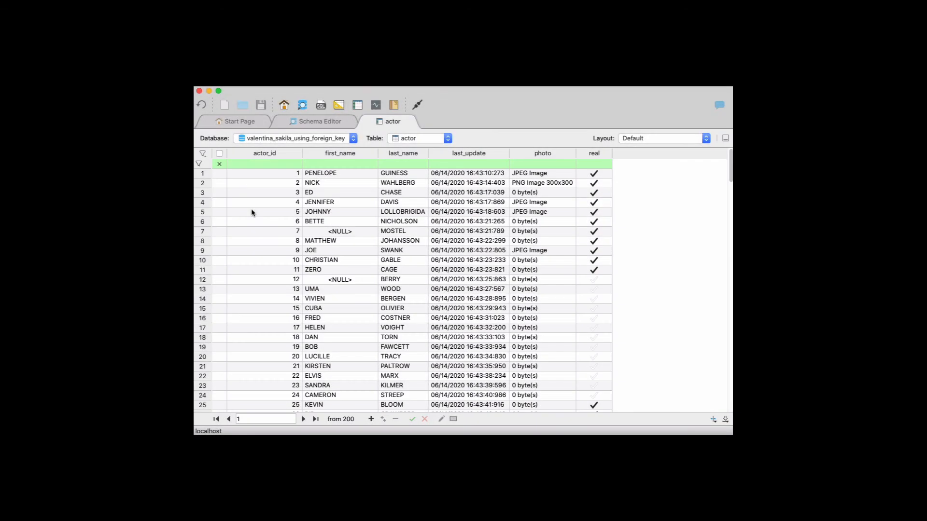
- Enter the actor_id condition $ >= 50 and $ <= 60, and save it to the filter favorites as 50-60
{"action": "left_click", "coordinate": [246, 164]}
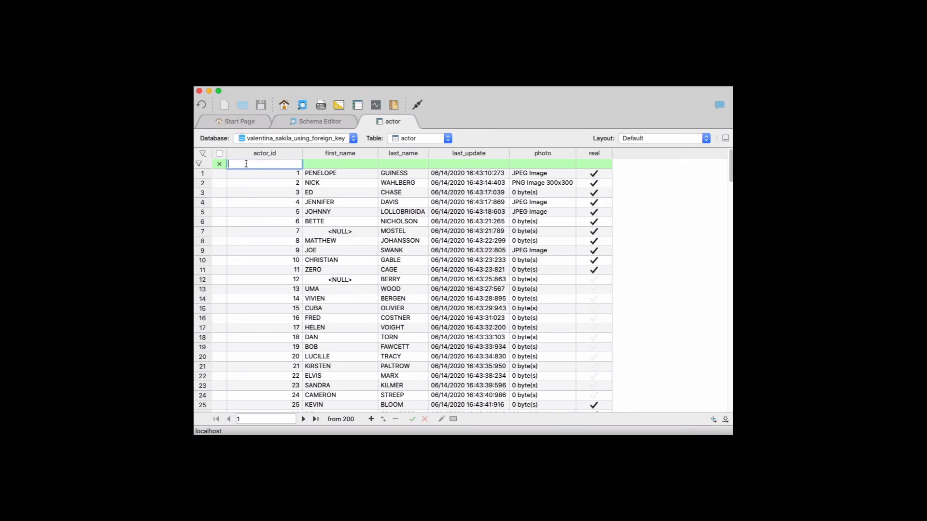
{"action": "type", "text": "$ >= 10 and $ <= 60"}
{"action": "left_click", "coordinate": [203, 154]}
{"action": "mouse_move", "coordinate": [252, 258]}
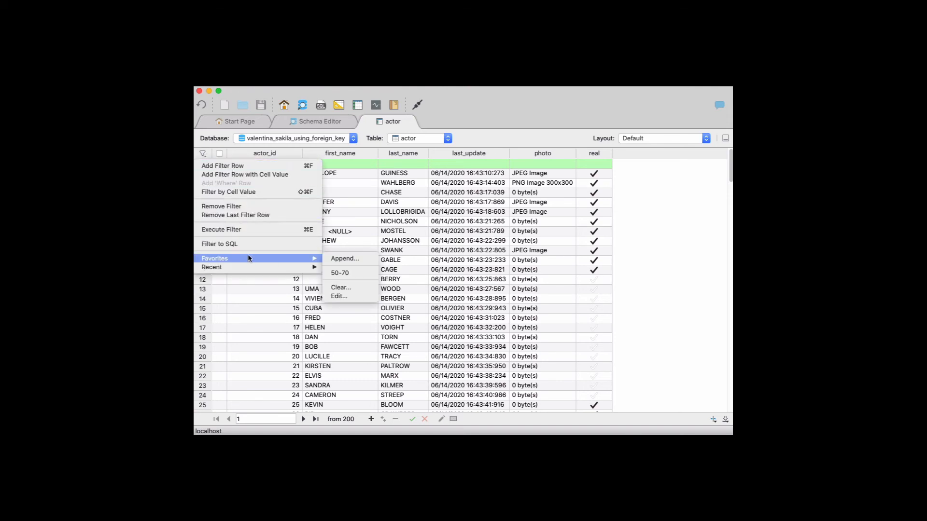
{"action": "left_click", "coordinate": [344, 258]}
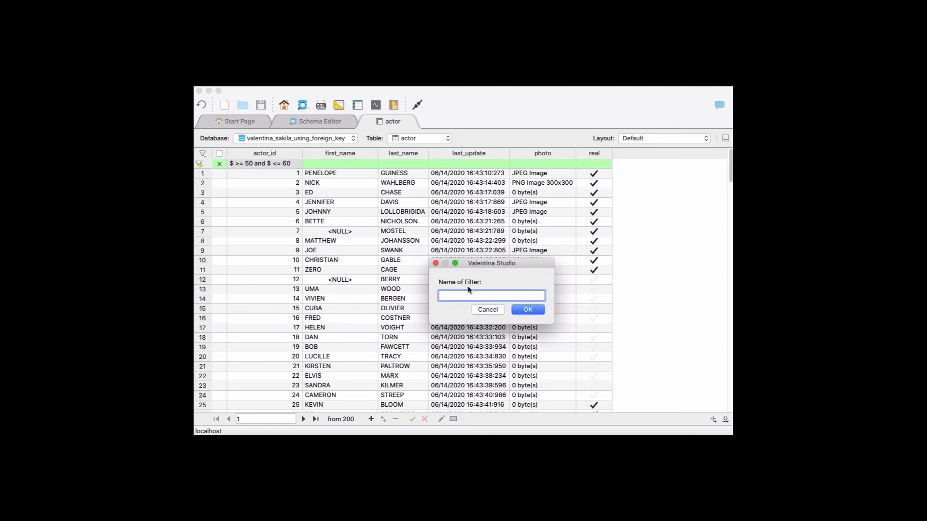
{"action": "type", "text": "50-60"}
{"action": "left_click", "coordinate": [528, 310]}
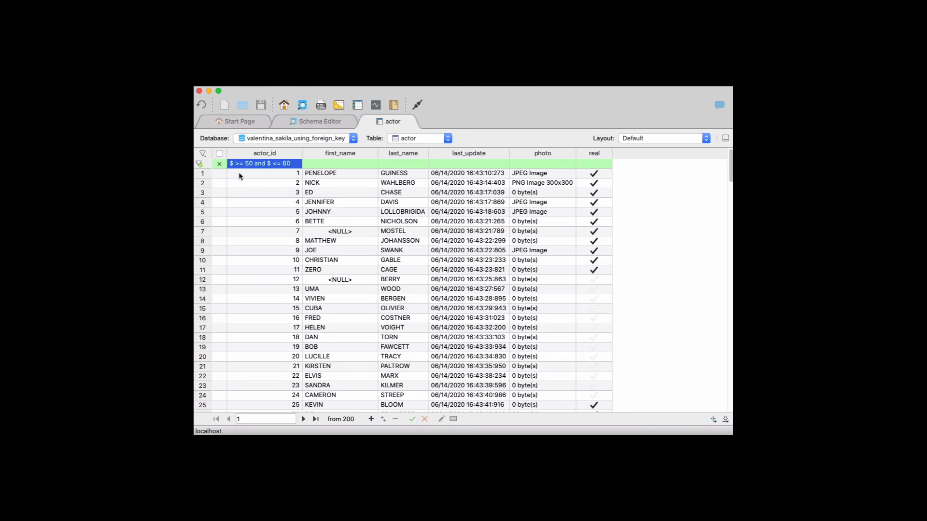
- Replace the filter row with an empty one, and load and execute the favorite filter 50-60
{"action": "left_click", "coordinate": [221, 164]}
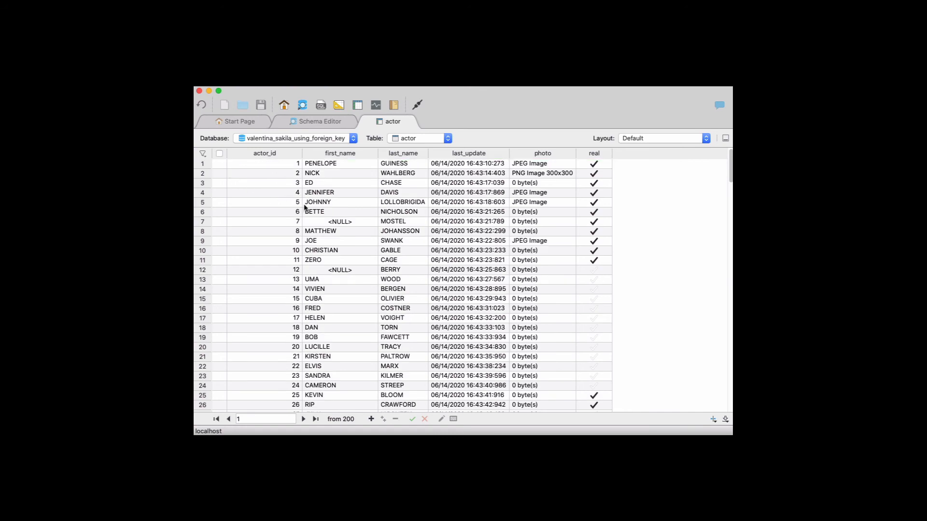
{"action": "key", "text": "super+f"}
{"action": "left_click", "coordinate": [203, 154]}
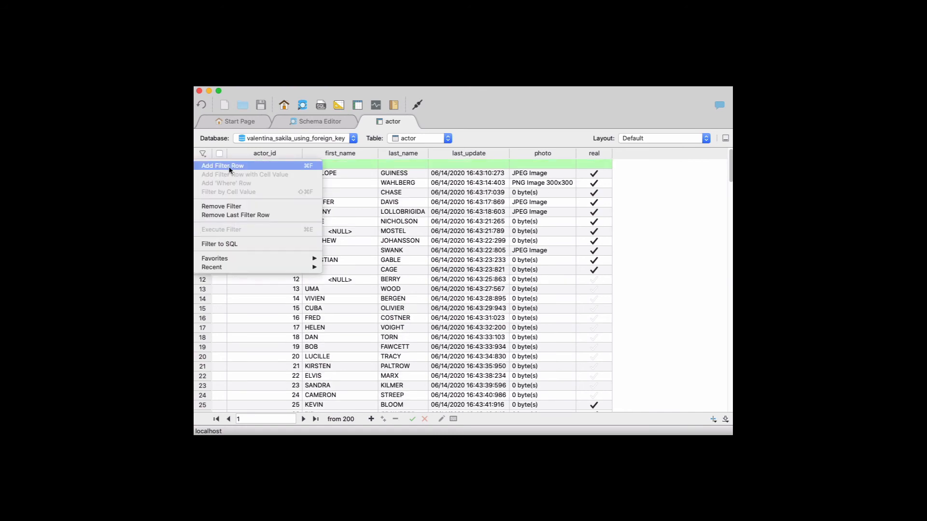
{"action": "mouse_move", "coordinate": [292, 259]}
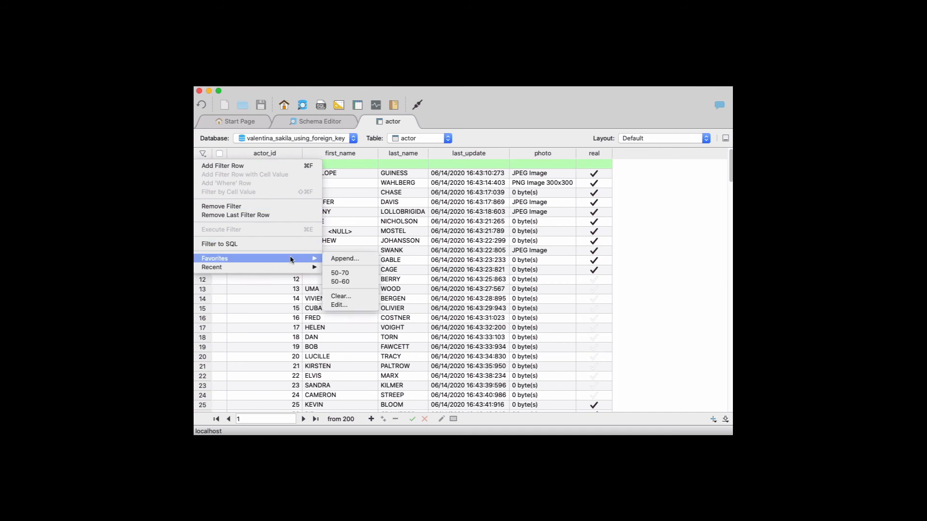
{"action": "left_click", "coordinate": [352, 280]}
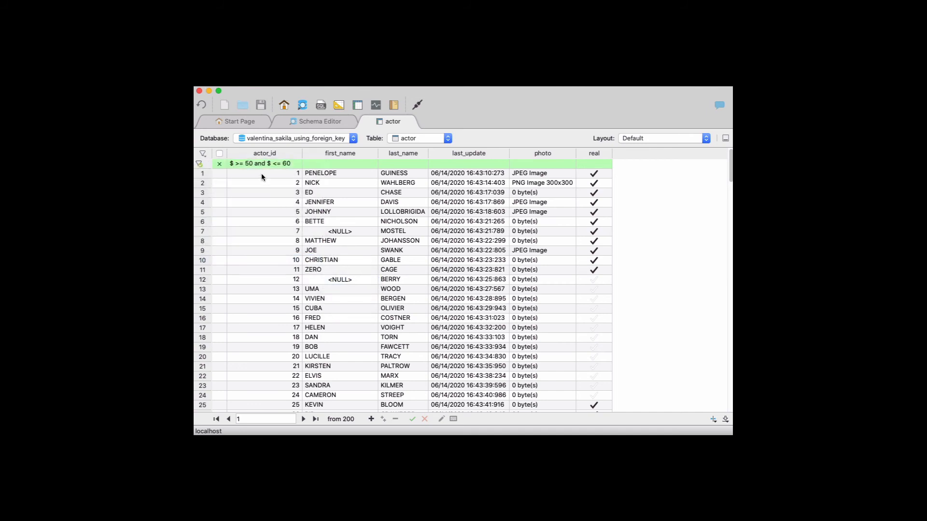
{"action": "left_click", "coordinate": [200, 164]}
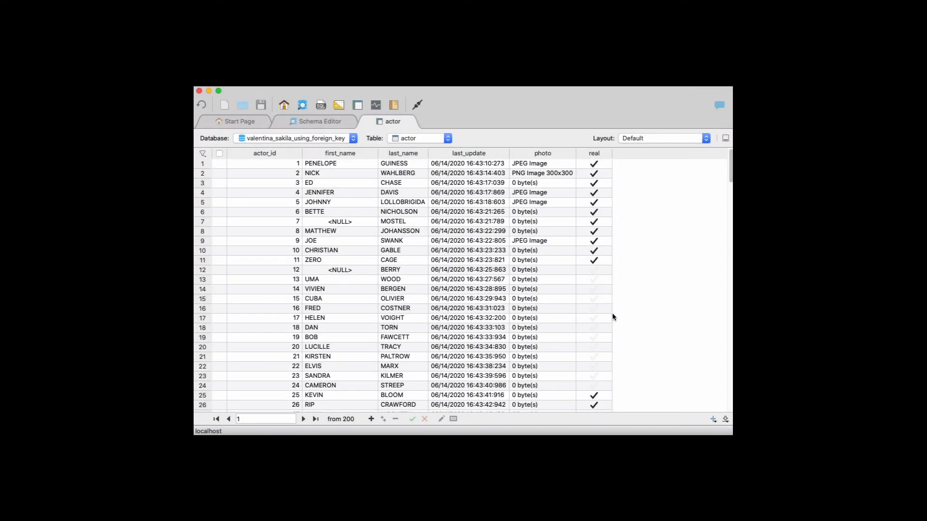
- Filter actor_id by $ <= 60 and $ >= 20, and convert the filter to an SQL query
{"action": "left_click", "coordinate": [283, 165]}
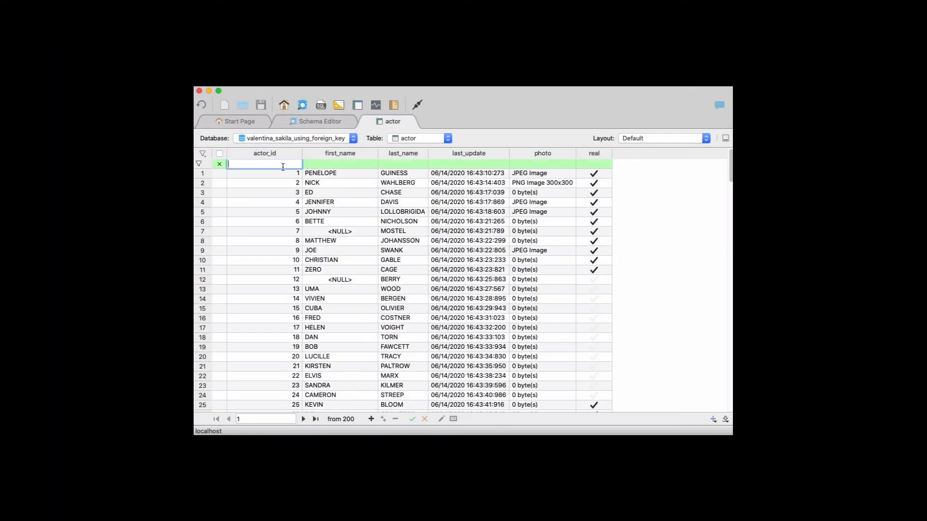
{"action": "type", "text": "$ <= 60 and $ >= 10"}
{"action": "key", "text": "Return"}
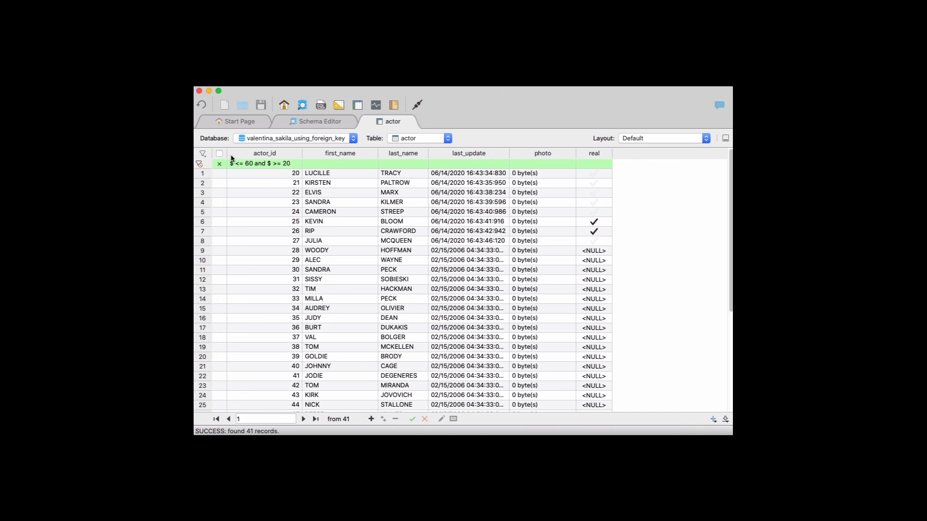
{"action": "left_click", "coordinate": [204, 154]}
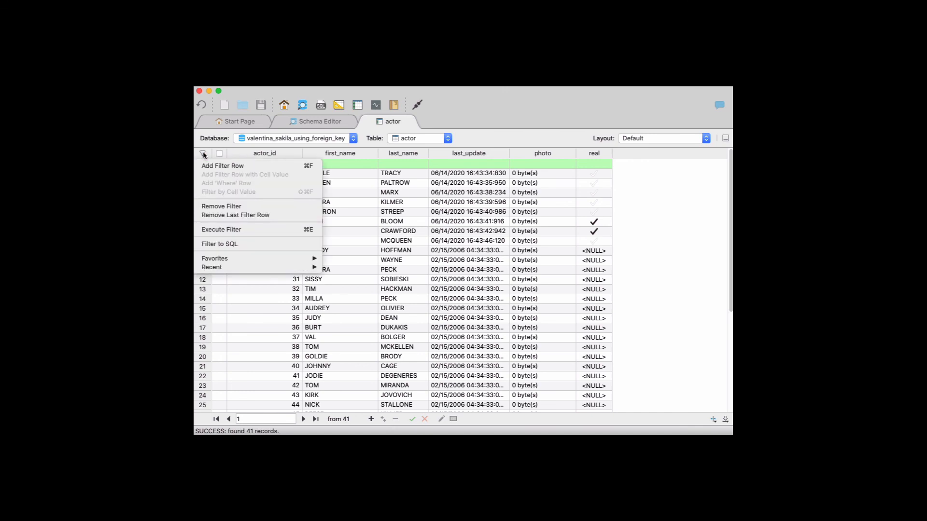
{"action": "left_click", "coordinate": [268, 244]}
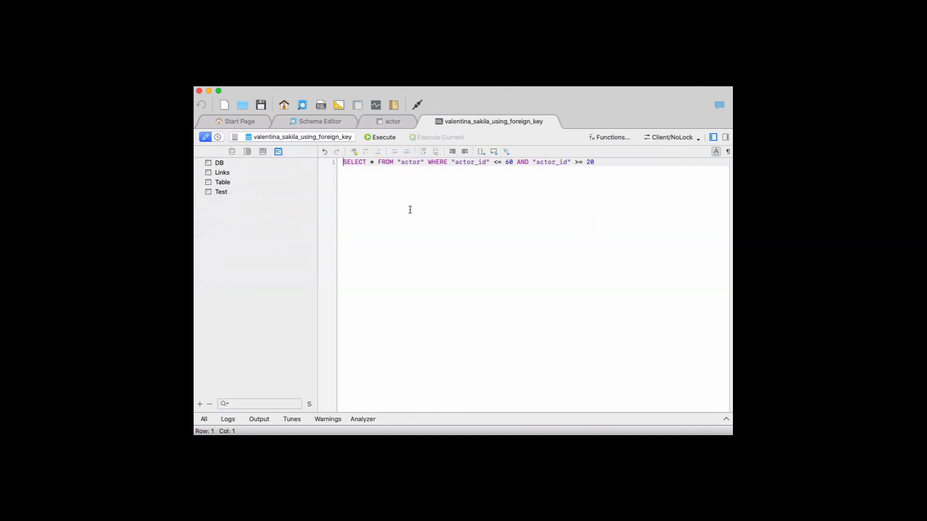